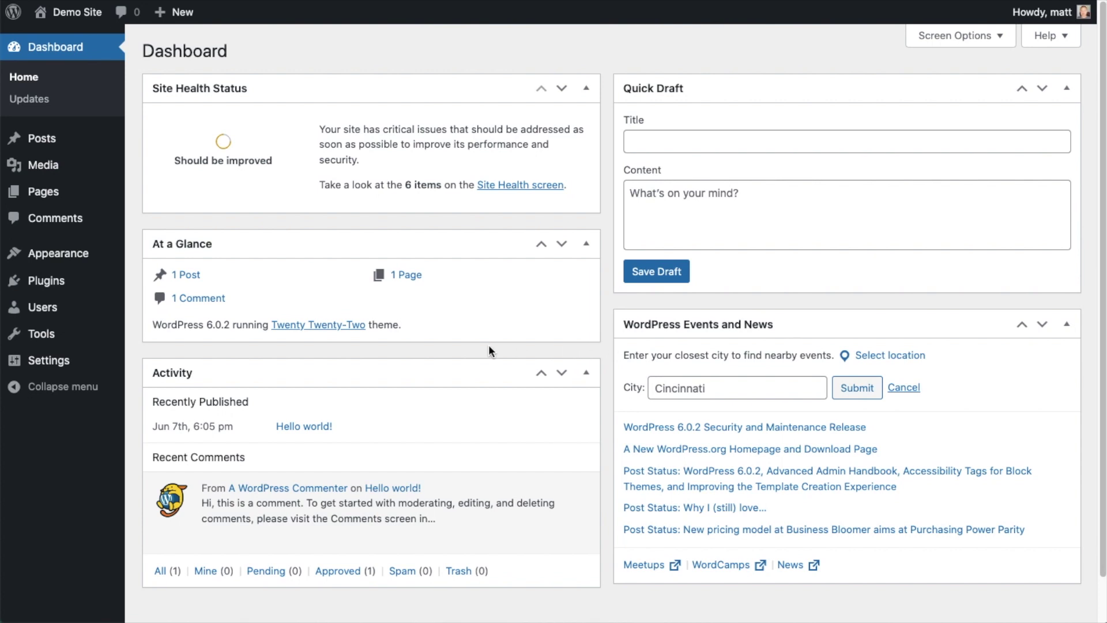
# Open WordPress's Add Plugins screen from the Plugins menu.
pyautogui.click(54, 285)
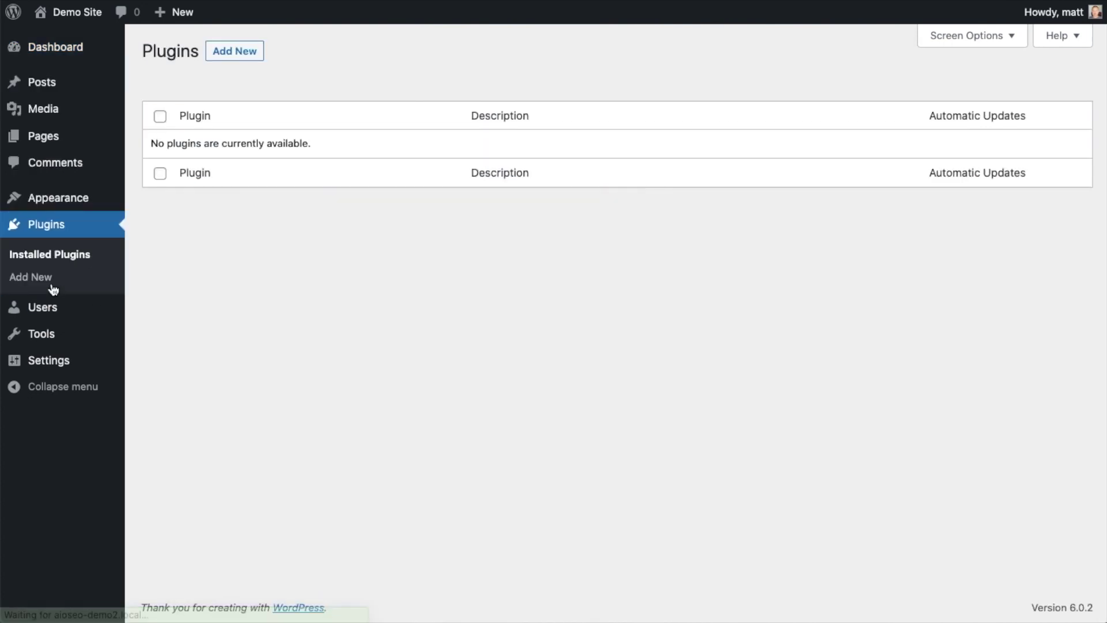
pyautogui.click(241, 57)
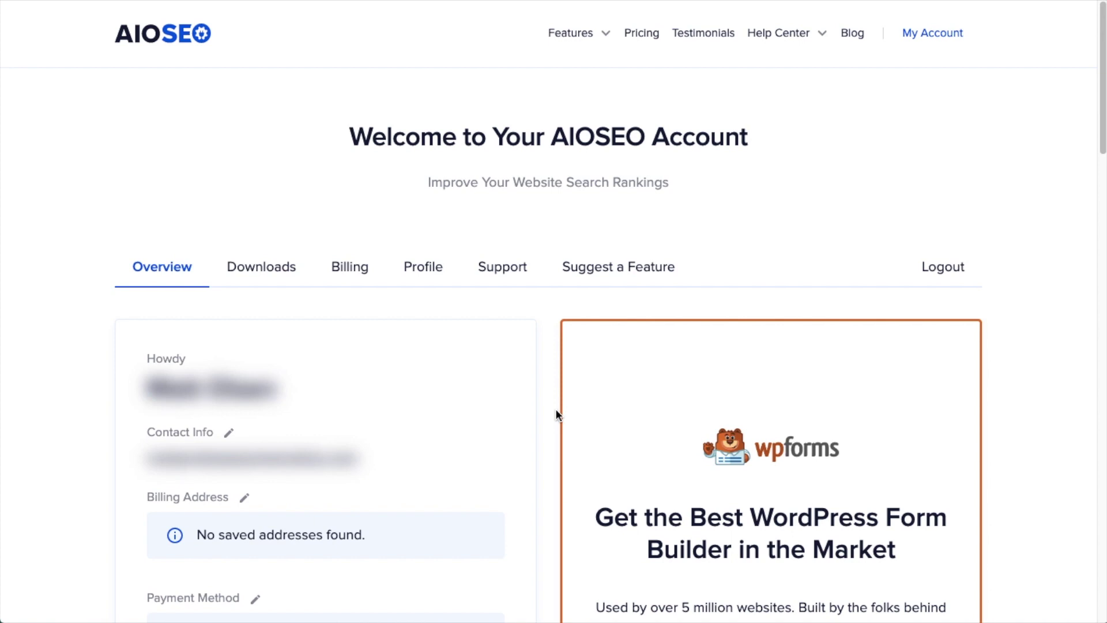
# Download the AIOSEO Pro plugin zip from the account's Downloads tab.
pyautogui.click(278, 273)
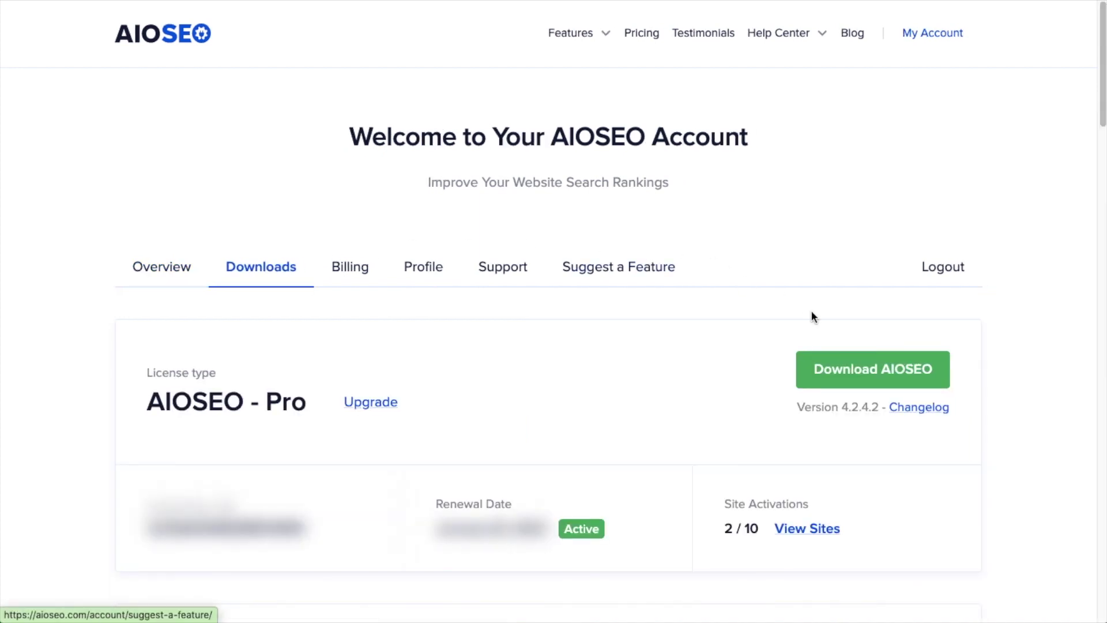
pyautogui.click(844, 372)
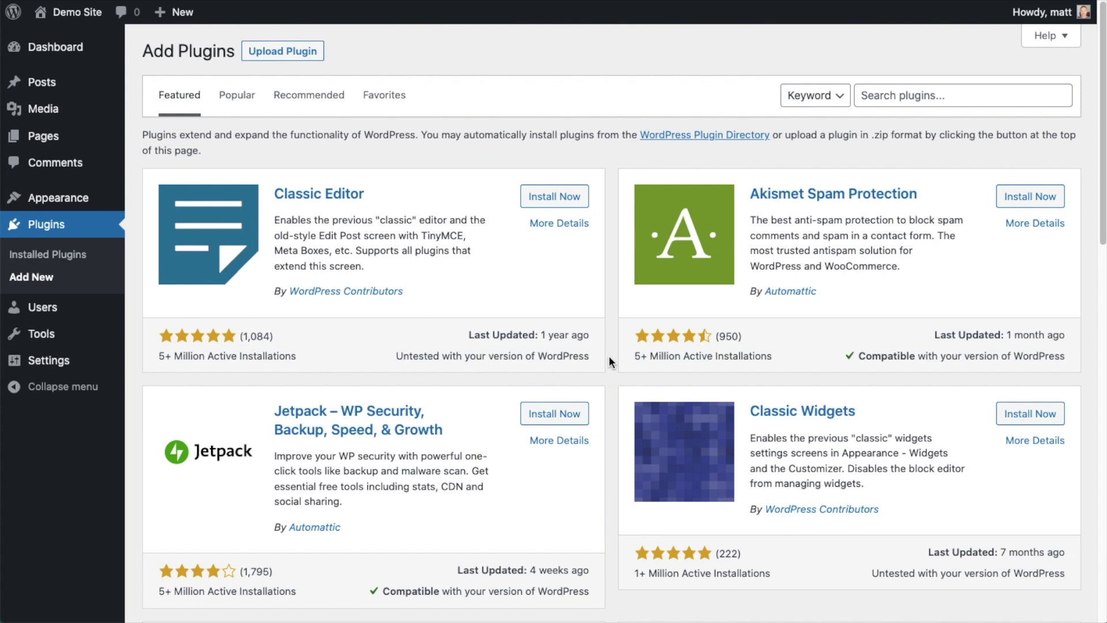
# Upload aioseo-pro-v4.2.4.2.zip, install it, and activate the plugin.
pyautogui.click(297, 52)
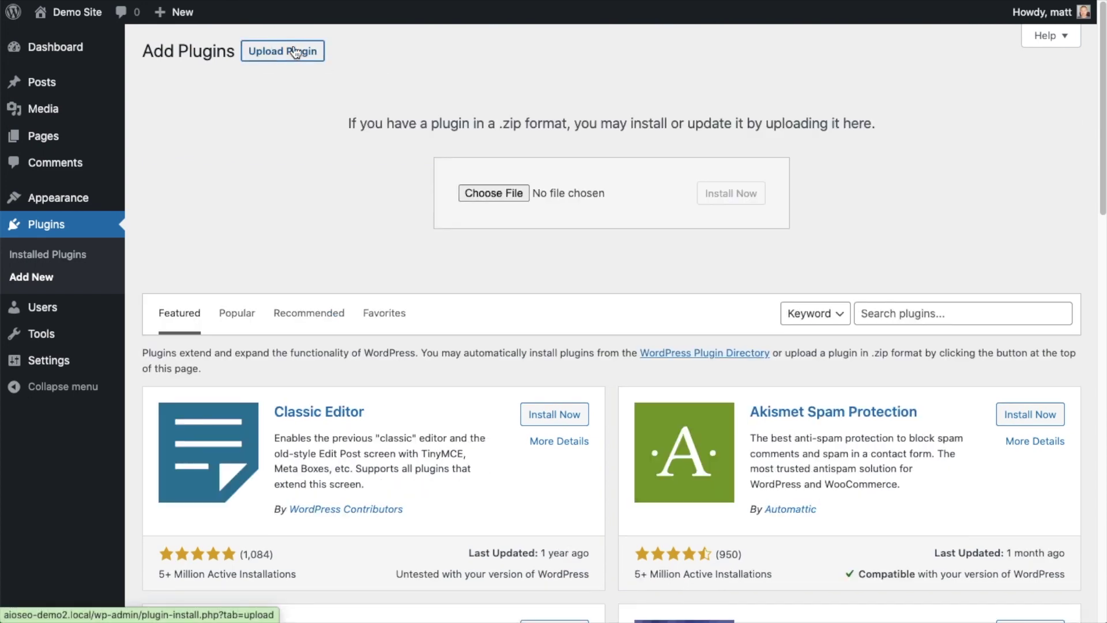
pyautogui.click(494, 194)
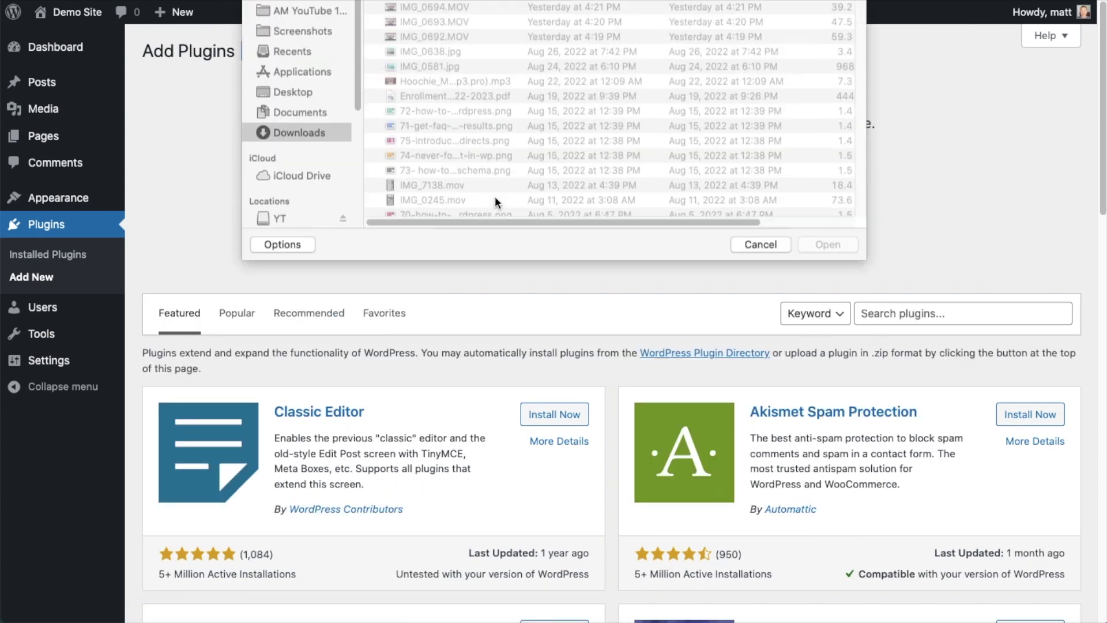
pyautogui.doubleClick(444, 53)
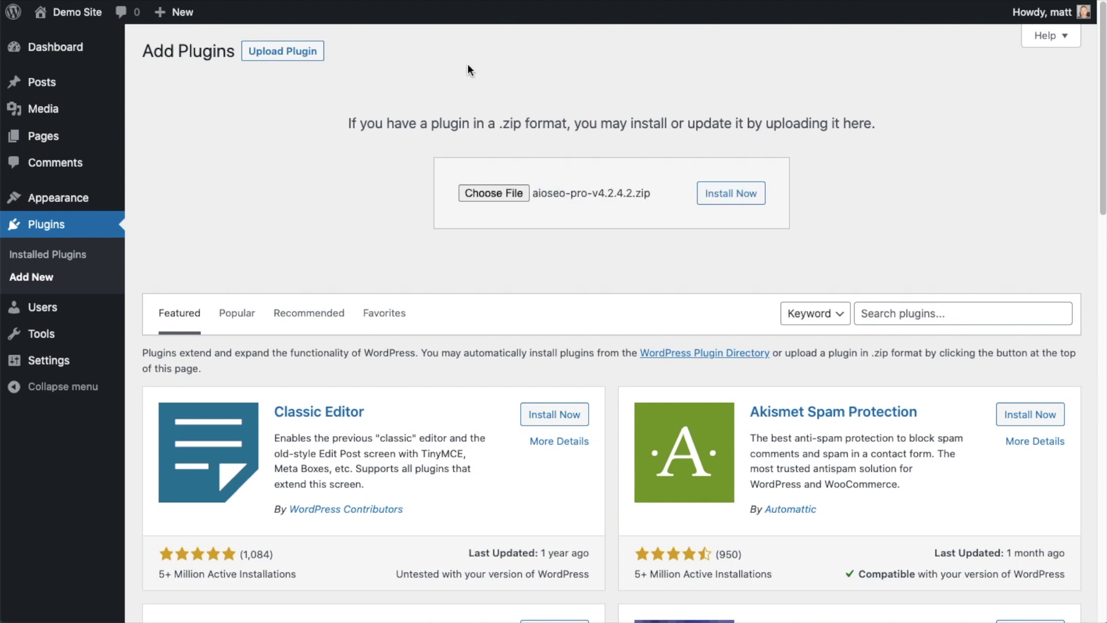
pyautogui.click(716, 200)
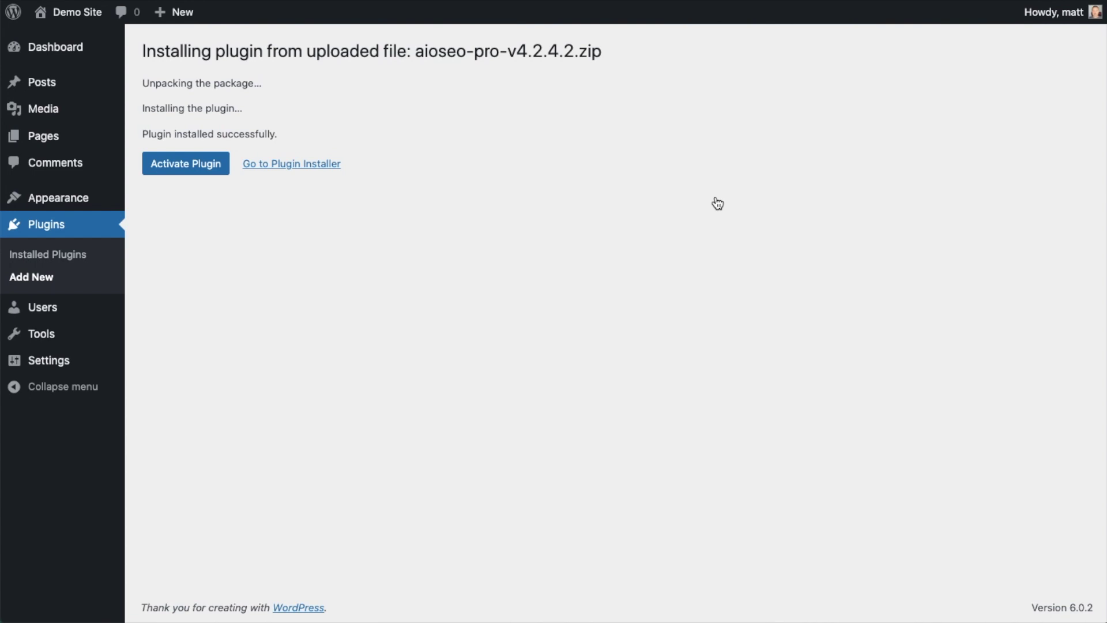
pyautogui.click(179, 164)
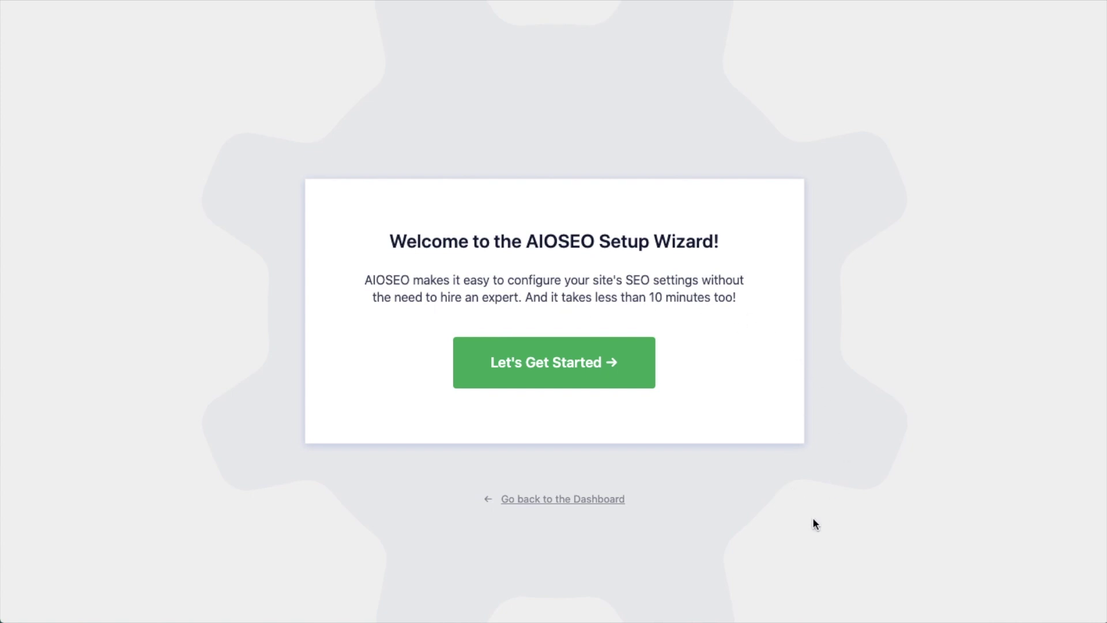
# Exit the setup wizard to the AIOSEO dashboard and follow the 'A valid license key is required' link.
pyautogui.click(561, 506)
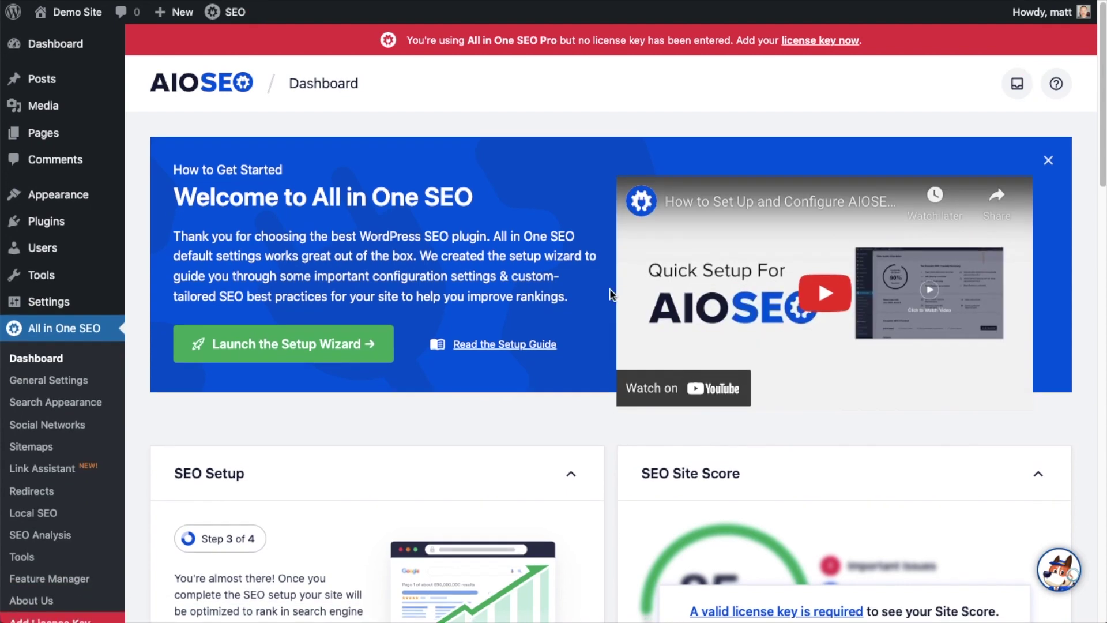
pyautogui.scroll(-6, 610, 295)
pyautogui.click(762, 229)
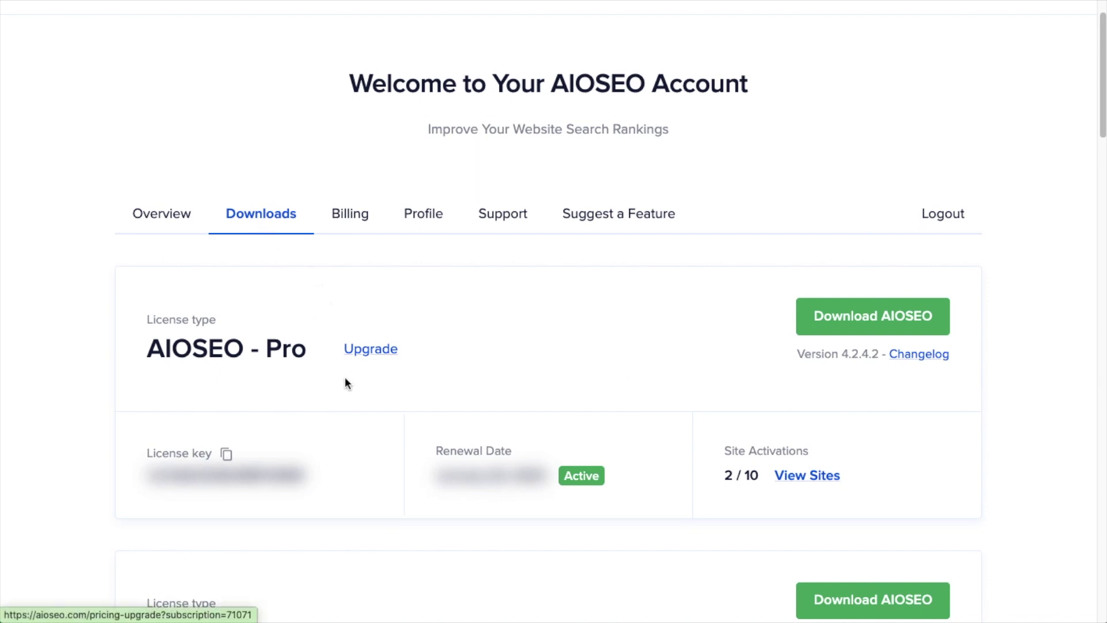
# Copy the Pro license key and select WordPress's License Key field.
pyautogui.click(226, 455)
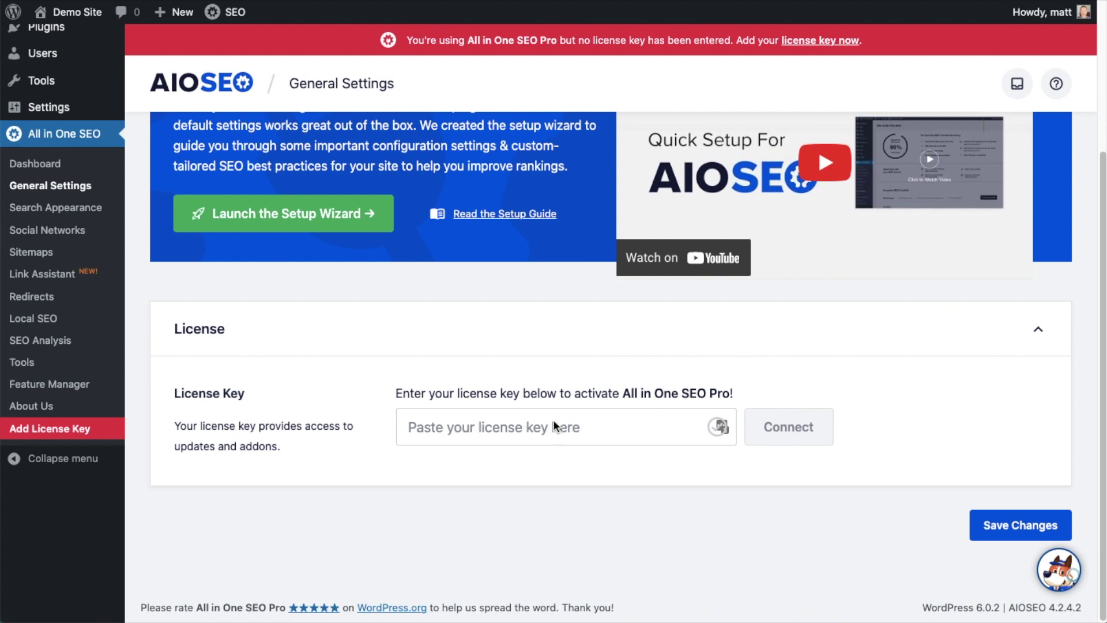
pyautogui.click(501, 425)
# Paste the license key, connect it, and save the Pro license settings.
pyautogui.hotkey('ctrl', 'v')
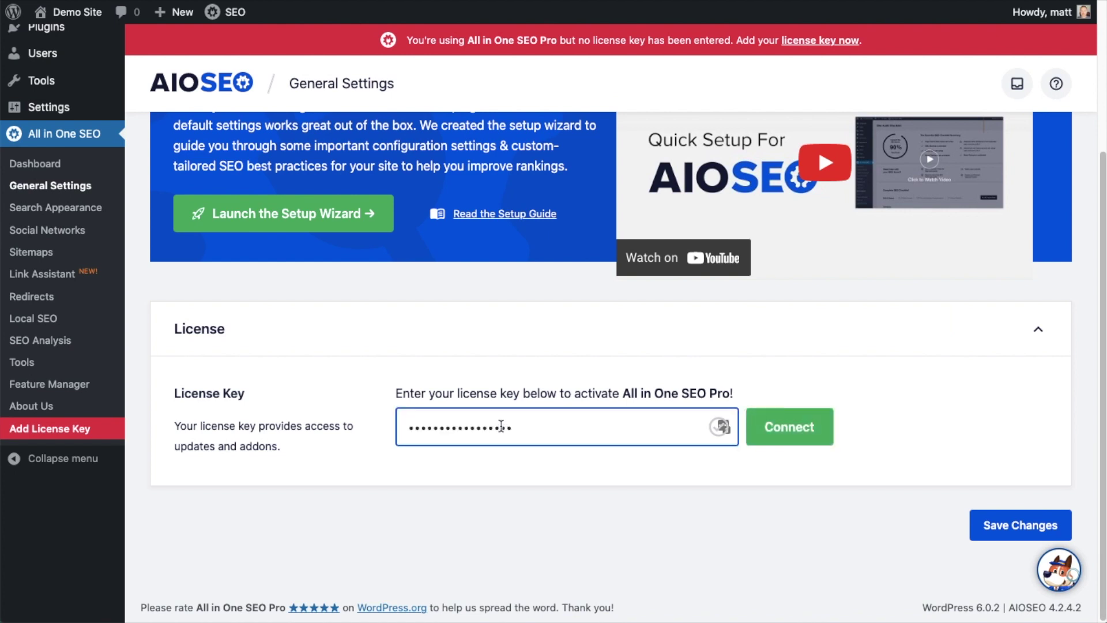
pyautogui.click(797, 426)
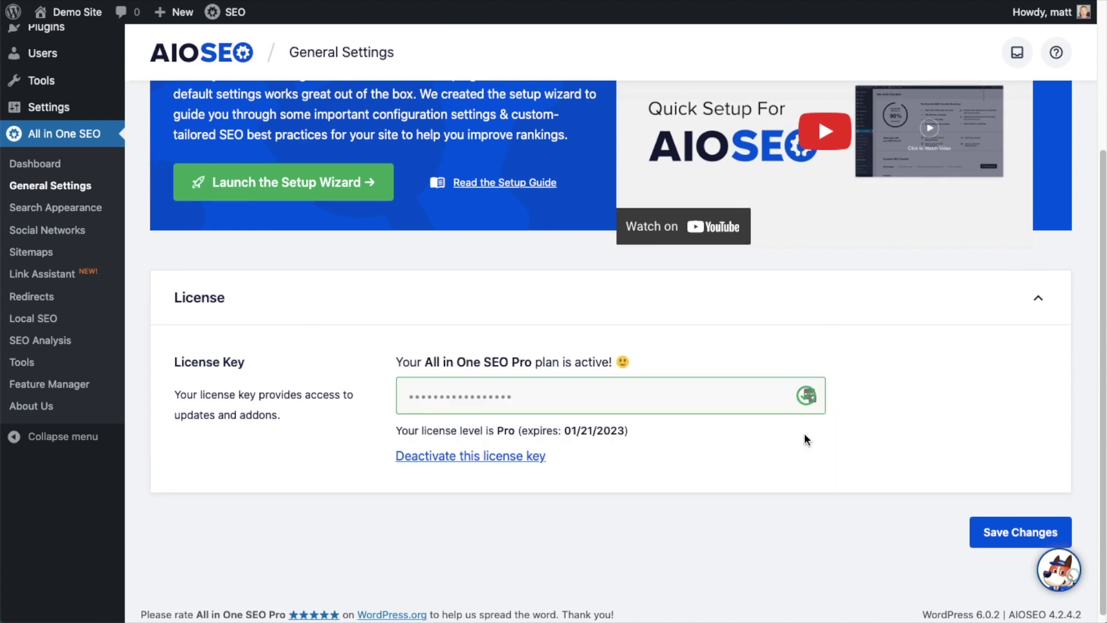
pyautogui.click(1026, 529)
# Return to the WordPress Dashboard.
pyautogui.scroll(2, 744, 394)
pyautogui.scroll(3, 744, 394)
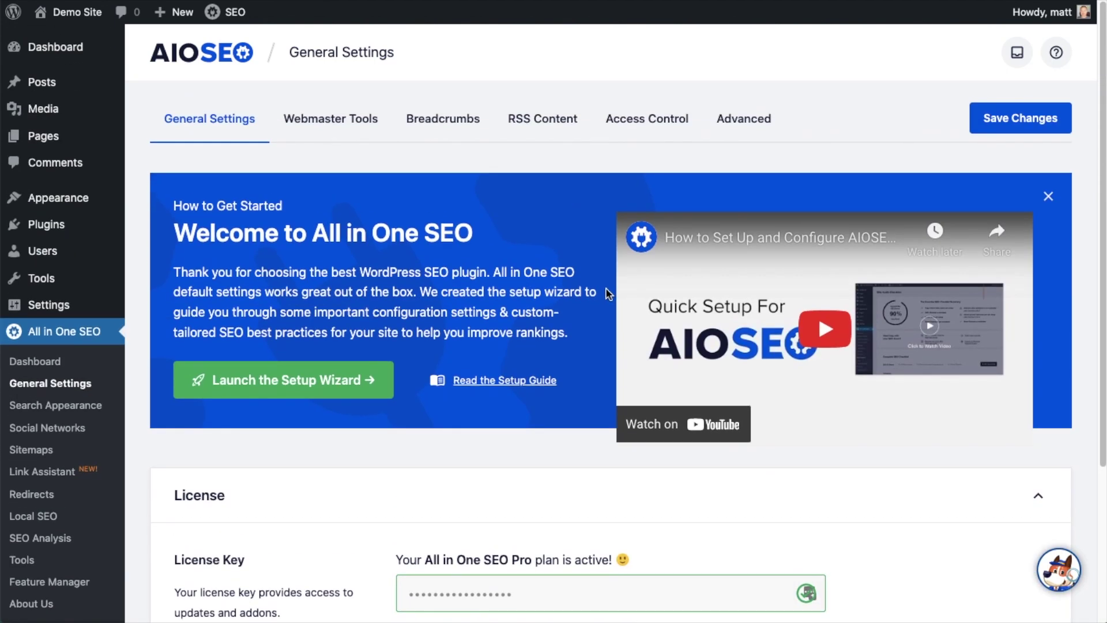
pyautogui.click(64, 57)
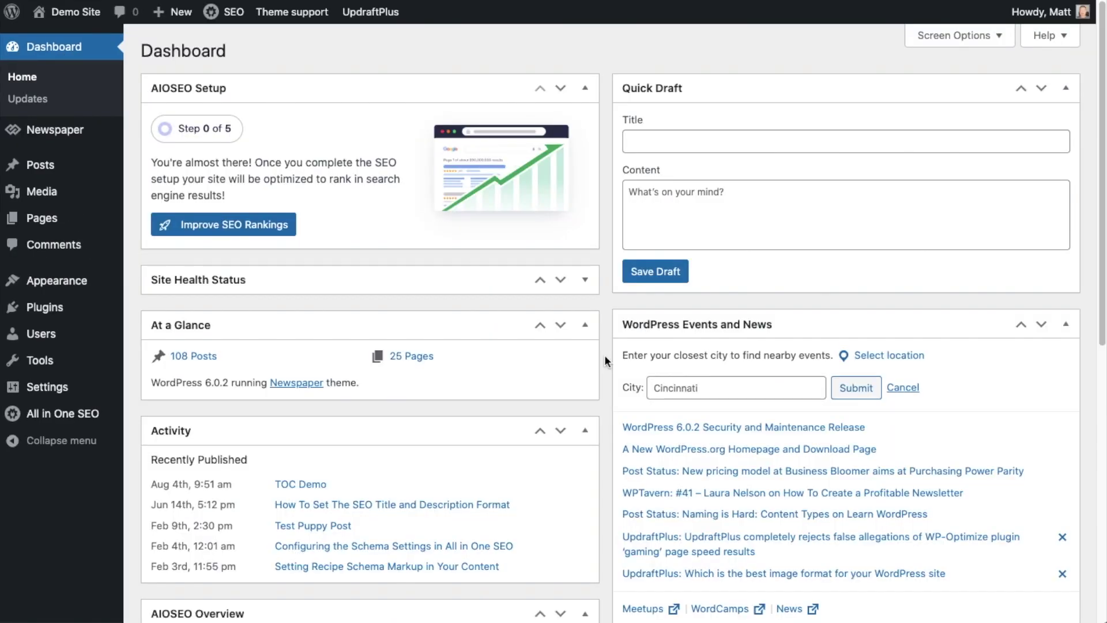
# Open Social Networks under All in One SEO in the sidebar.
pyautogui.moveTo(59, 421)
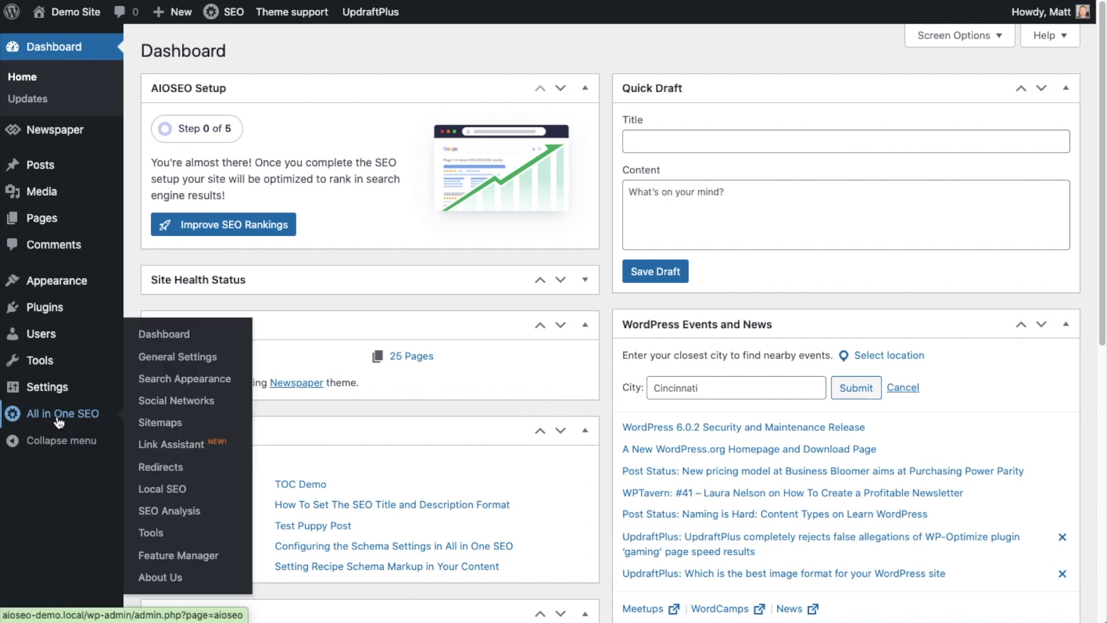
pyautogui.click(193, 401)
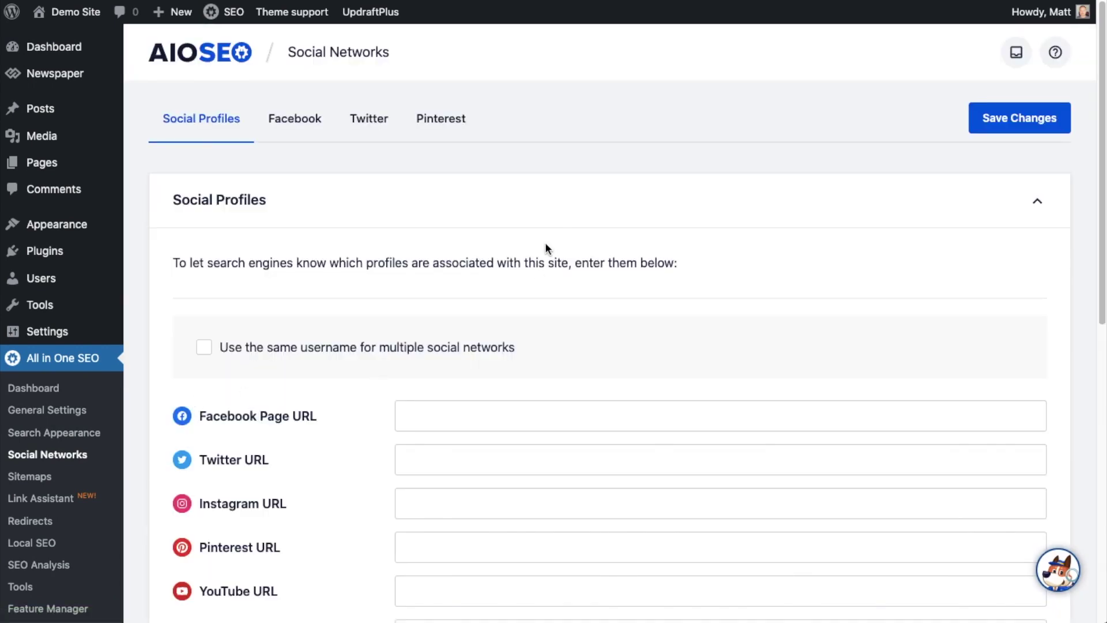
# On the Facebook tab, enable Advanced Settings to reveal the Admin ID, App ID and Author URL fields.
pyautogui.click(299, 130)
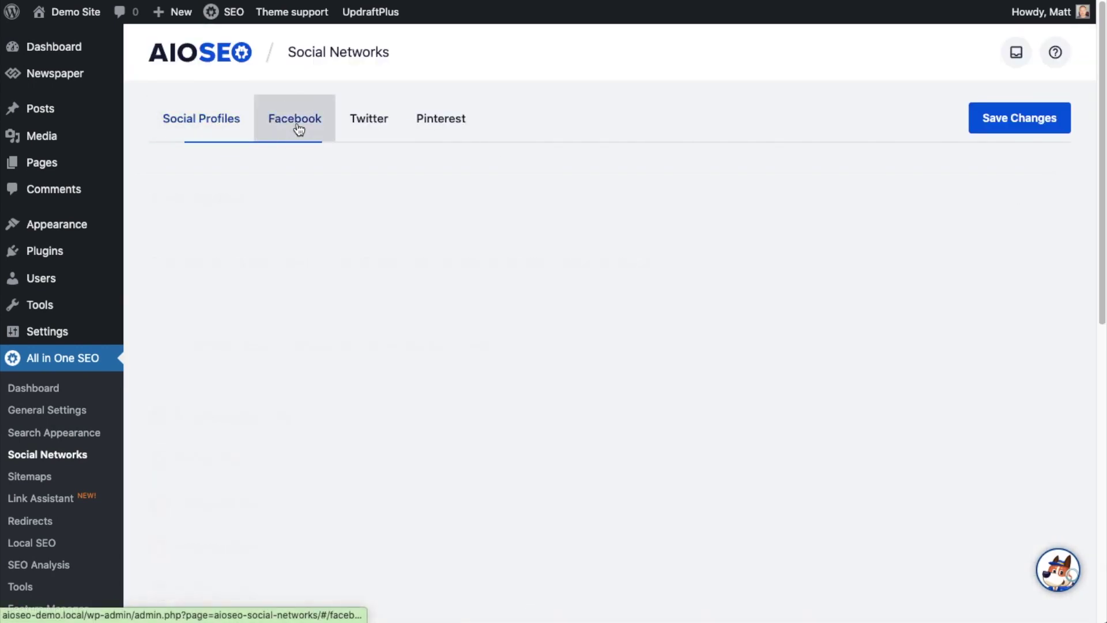
pyautogui.scroll(-20, 312, 235)
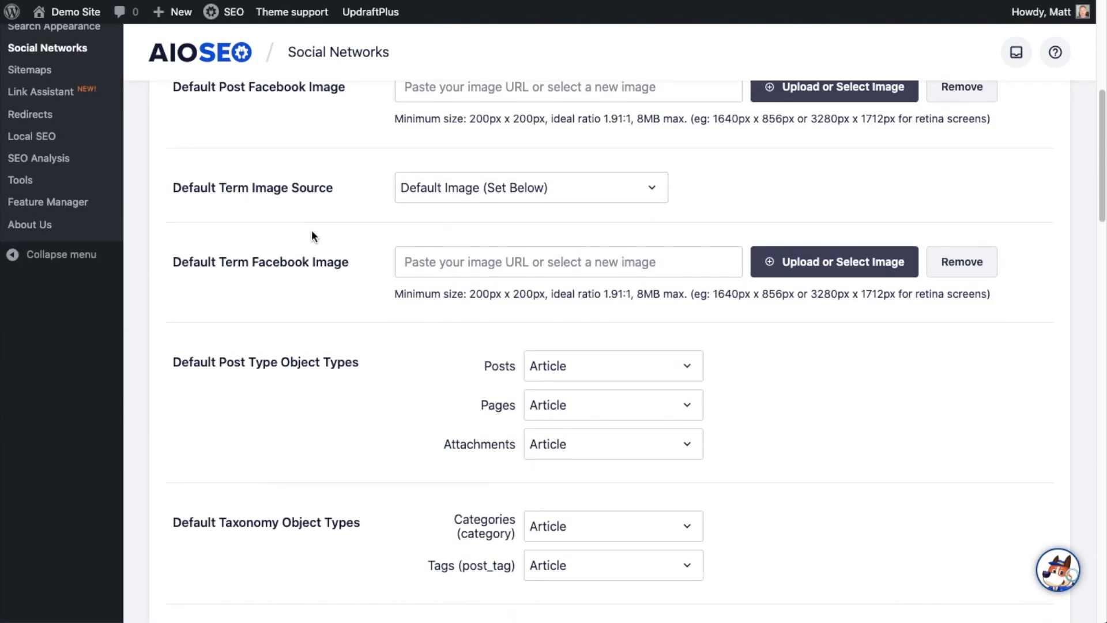
pyautogui.scroll(-10, 312, 236)
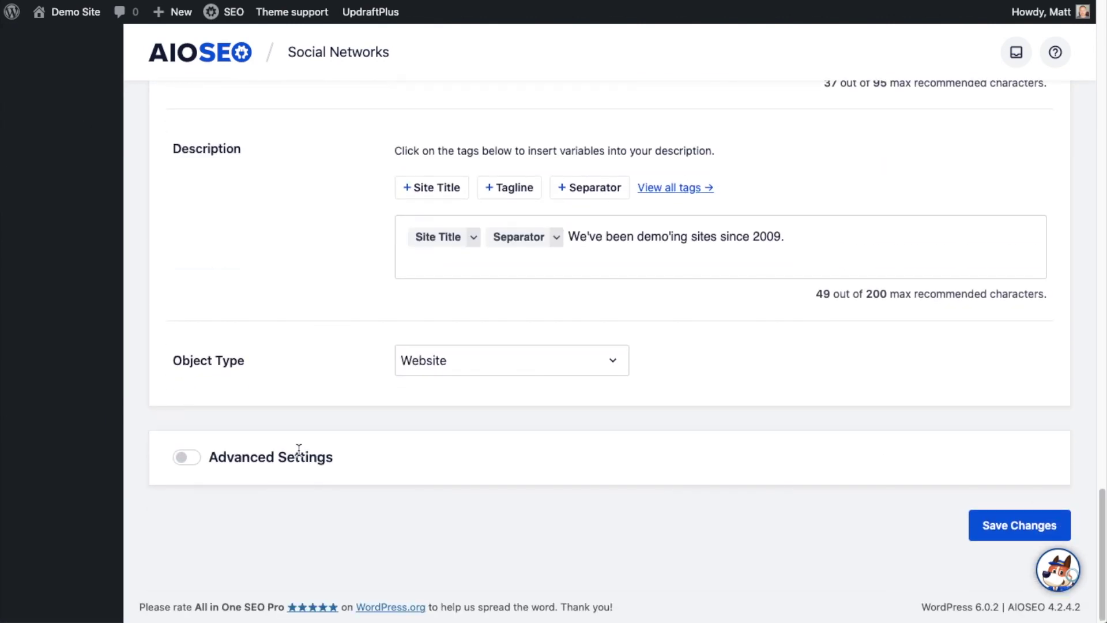
pyautogui.click(187, 458)
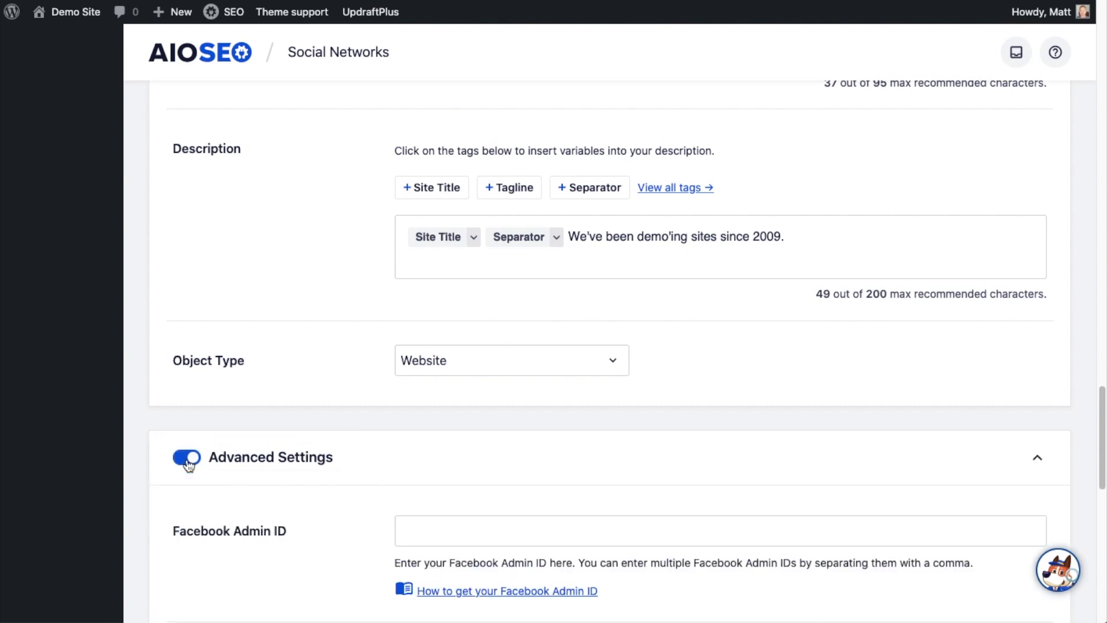
pyautogui.scroll(-5, 271, 401)
pyautogui.scroll(-4, 273, 395)
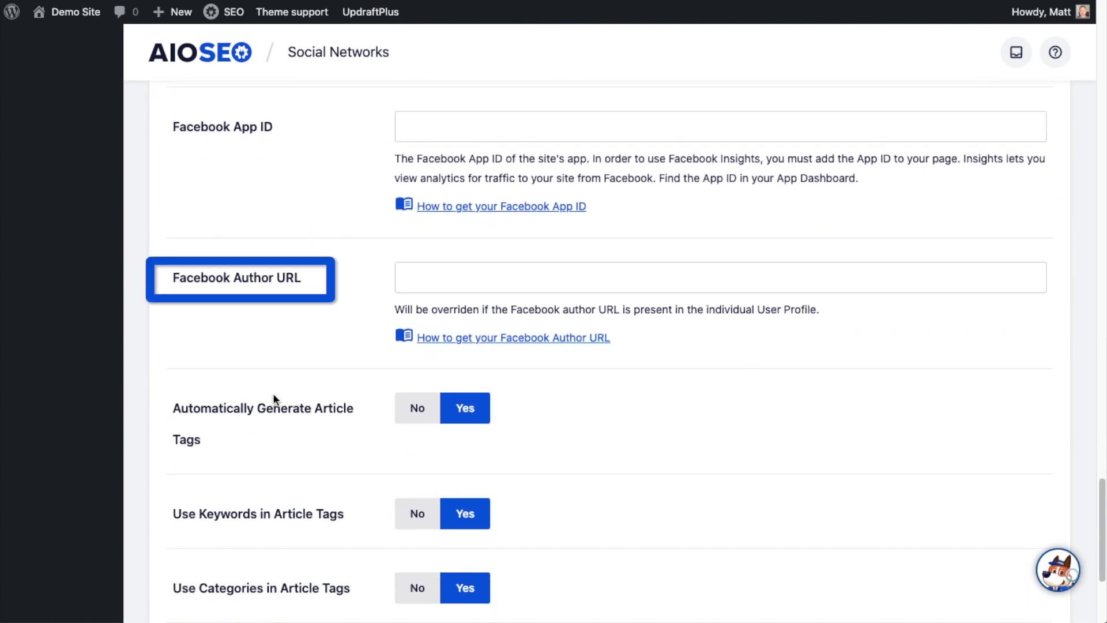
pyautogui.click(484, 281)
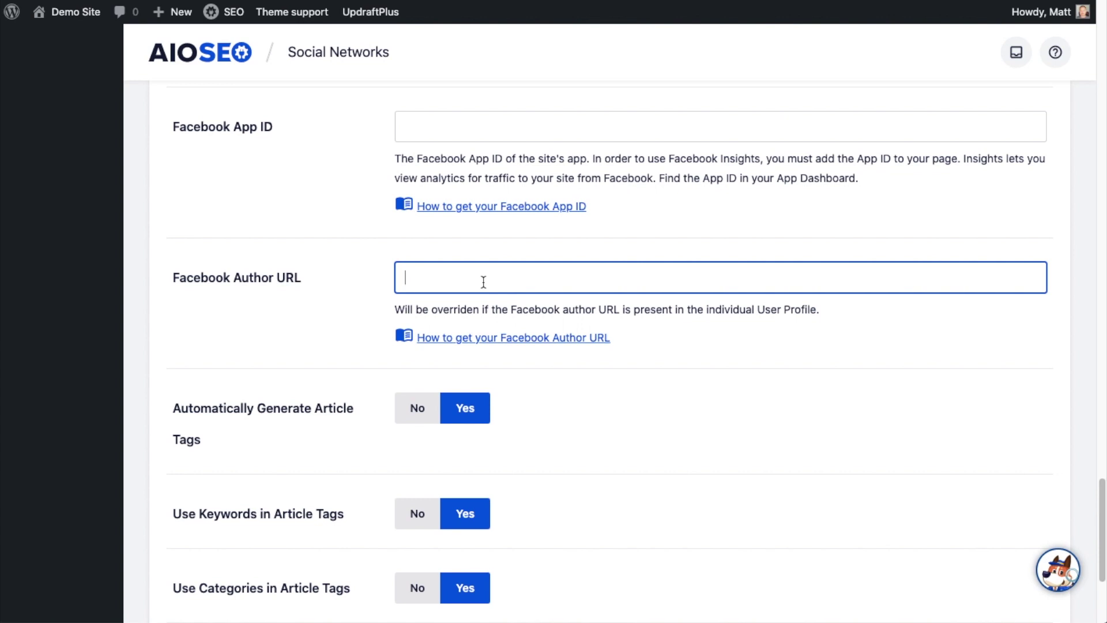
pyautogui.hotkey('ctrl', 'v')
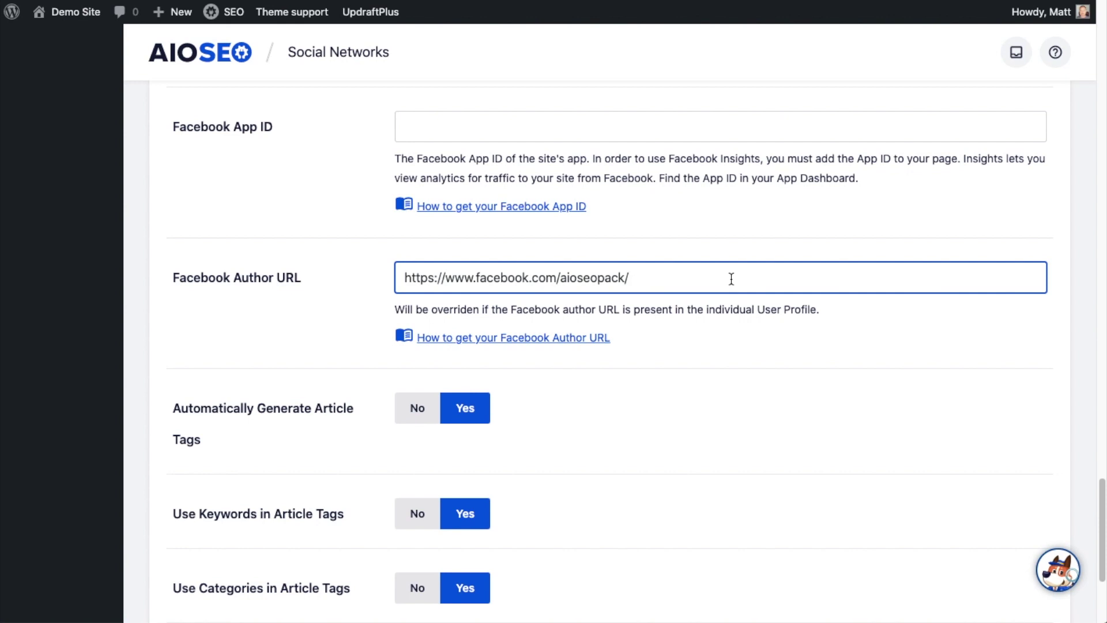
pyautogui.scroll(-4, 731, 279)
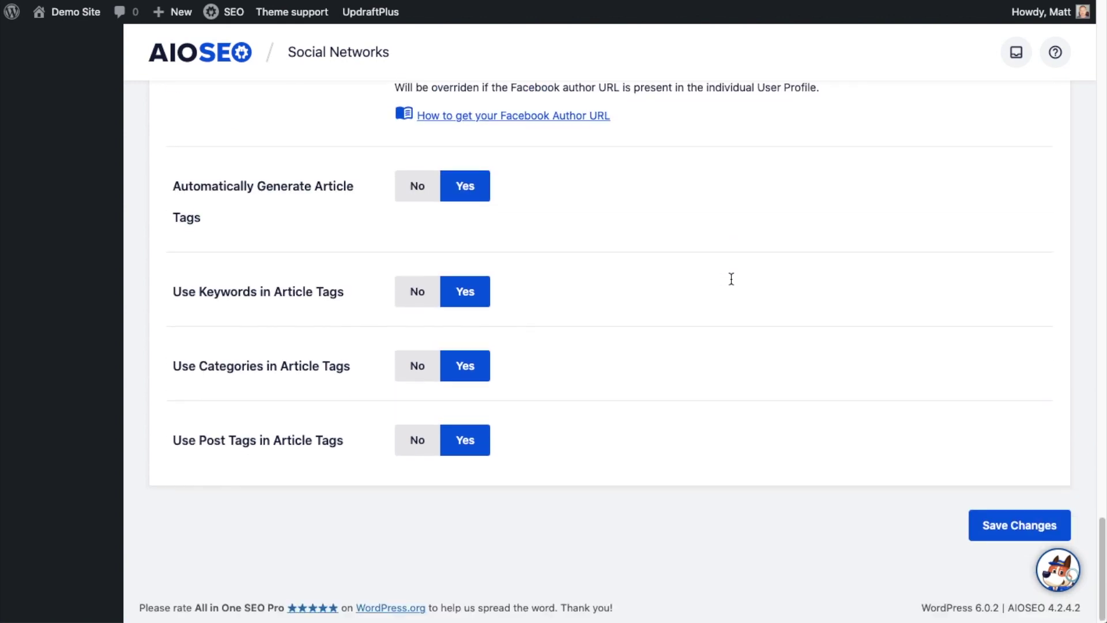
# Save the Facebook tab settings and scroll back to the top of the page.
pyautogui.click(1037, 535)
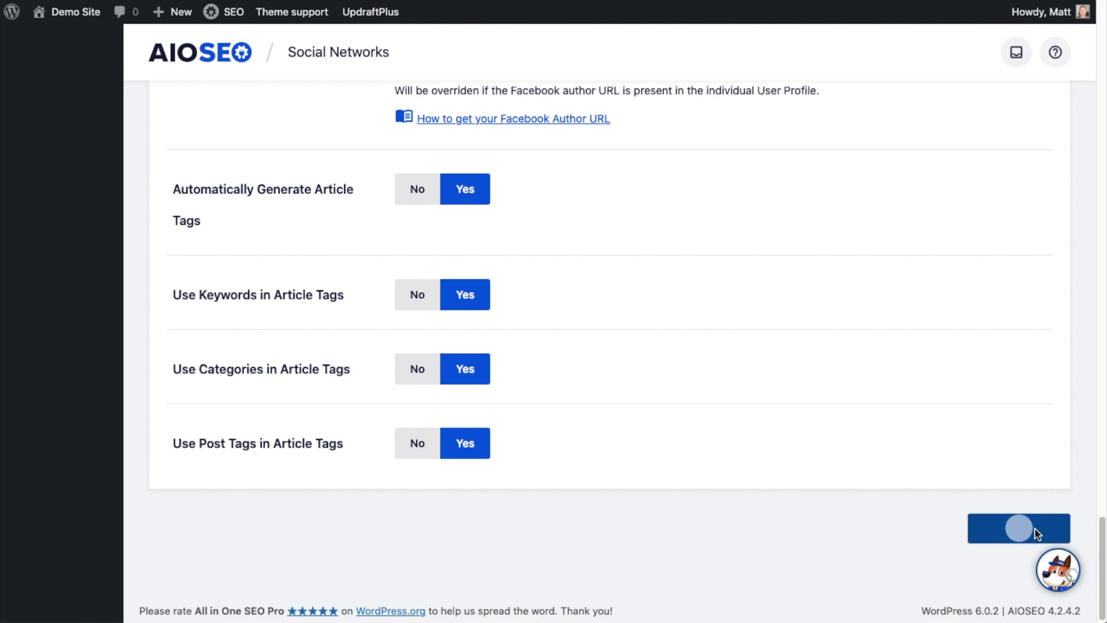
pyautogui.scroll(3, 966, 404)
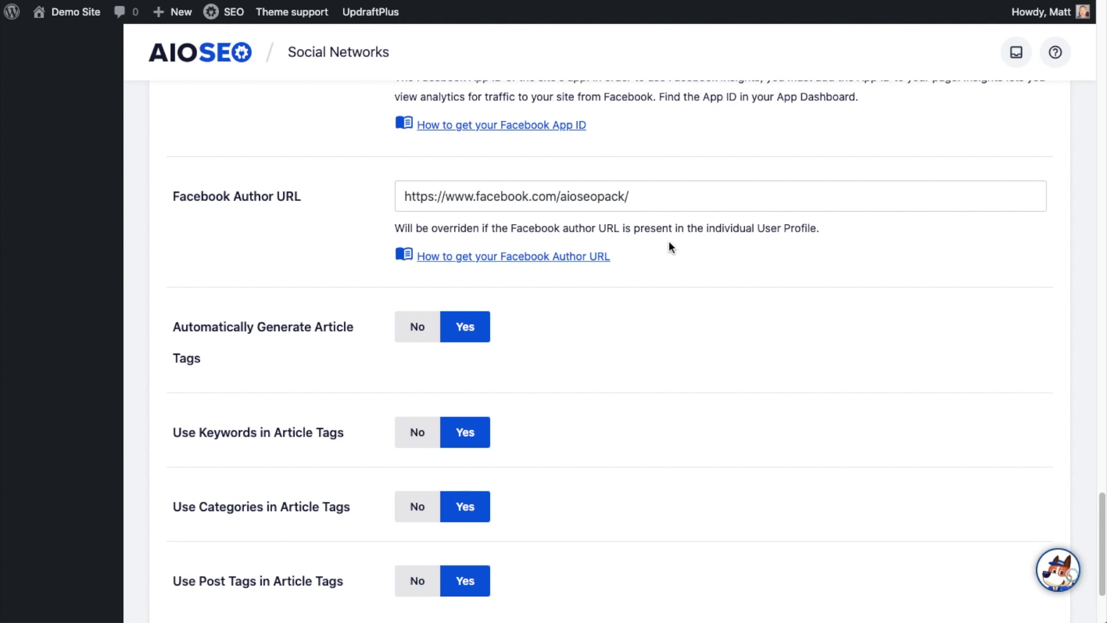
pyautogui.scroll(20, 670, 243)
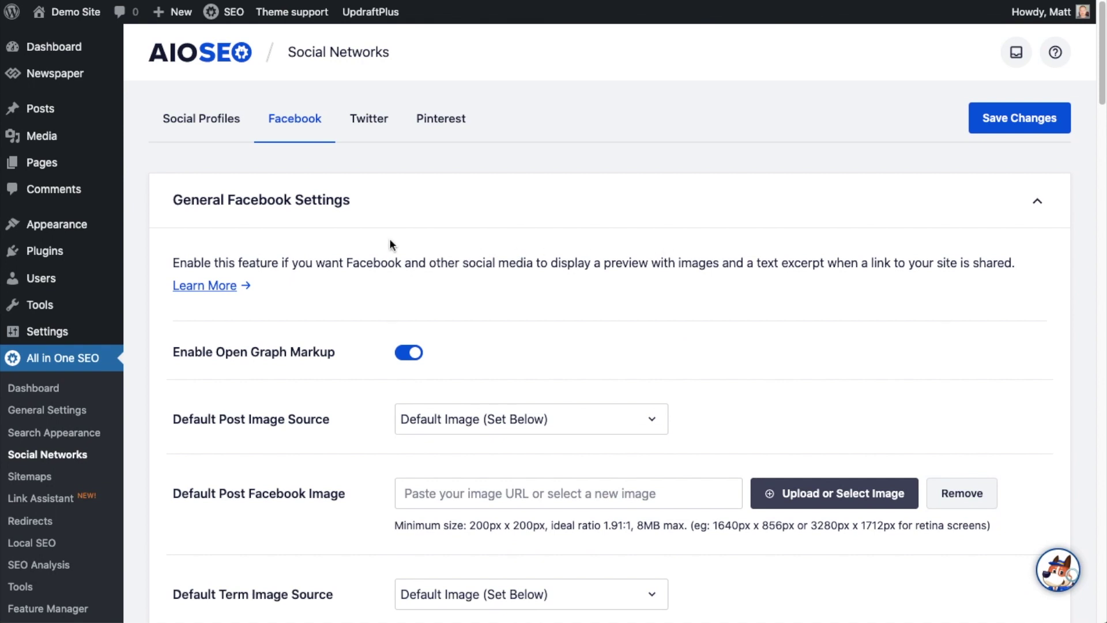
# From the Users list, open the administrator account's profile for editing.
pyautogui.moveTo(45, 283)
pyautogui.click(44, 281)
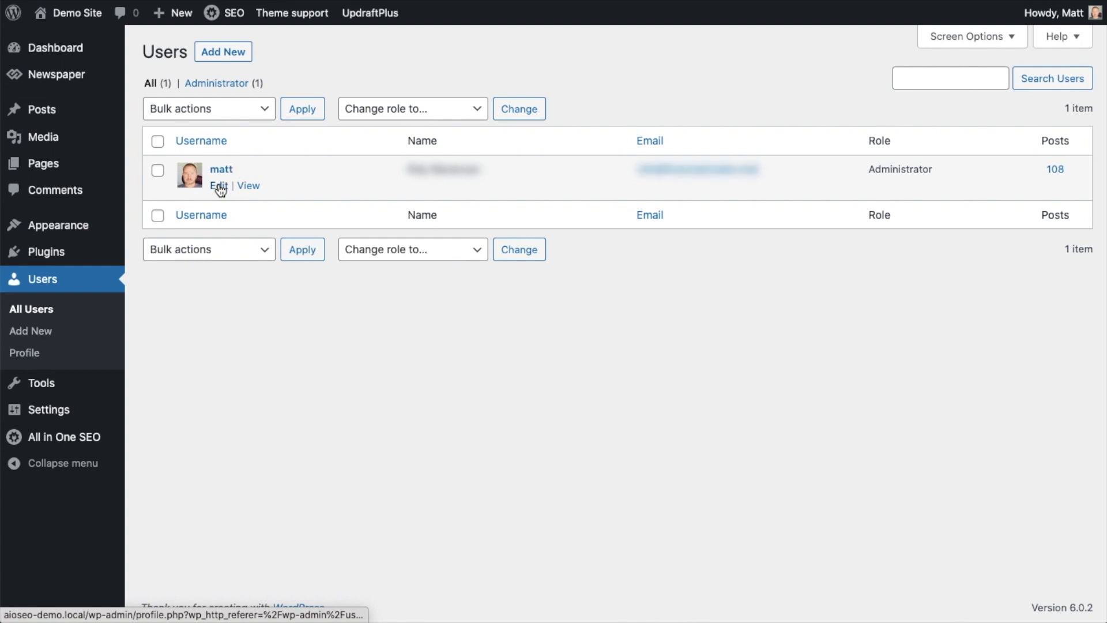
pyautogui.click(219, 185)
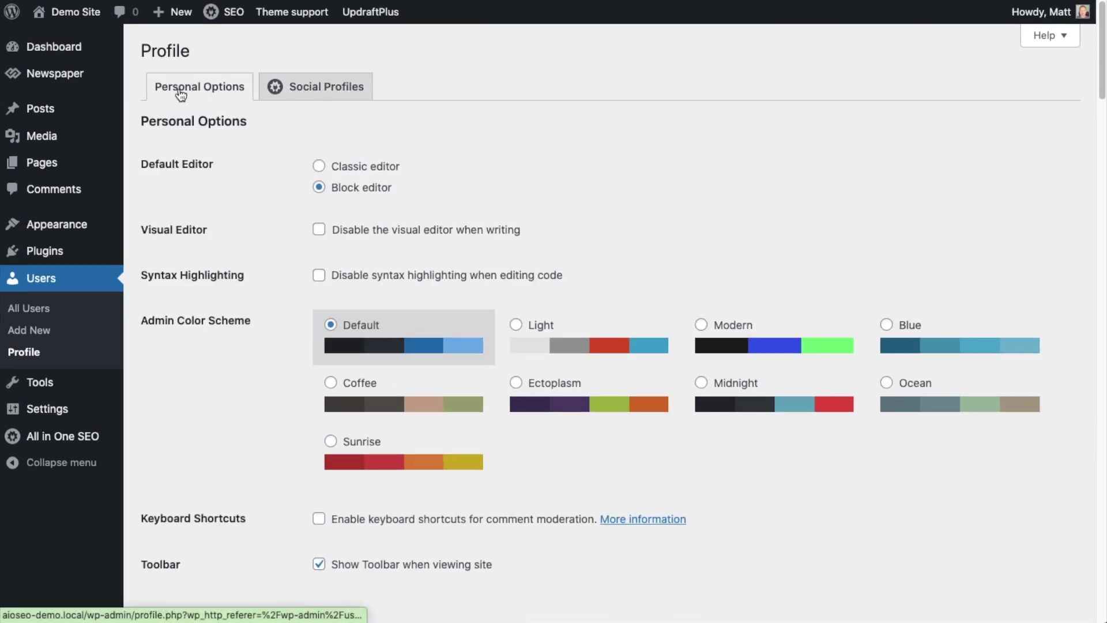
pyautogui.click(336, 93)
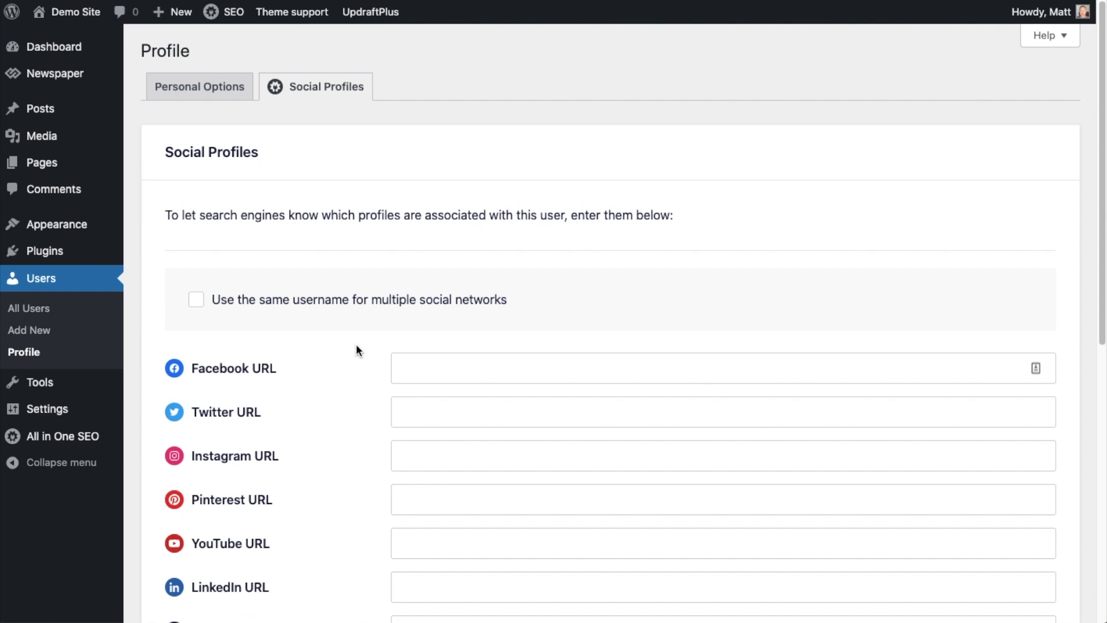
pyautogui.scroll(-5, 355, 344)
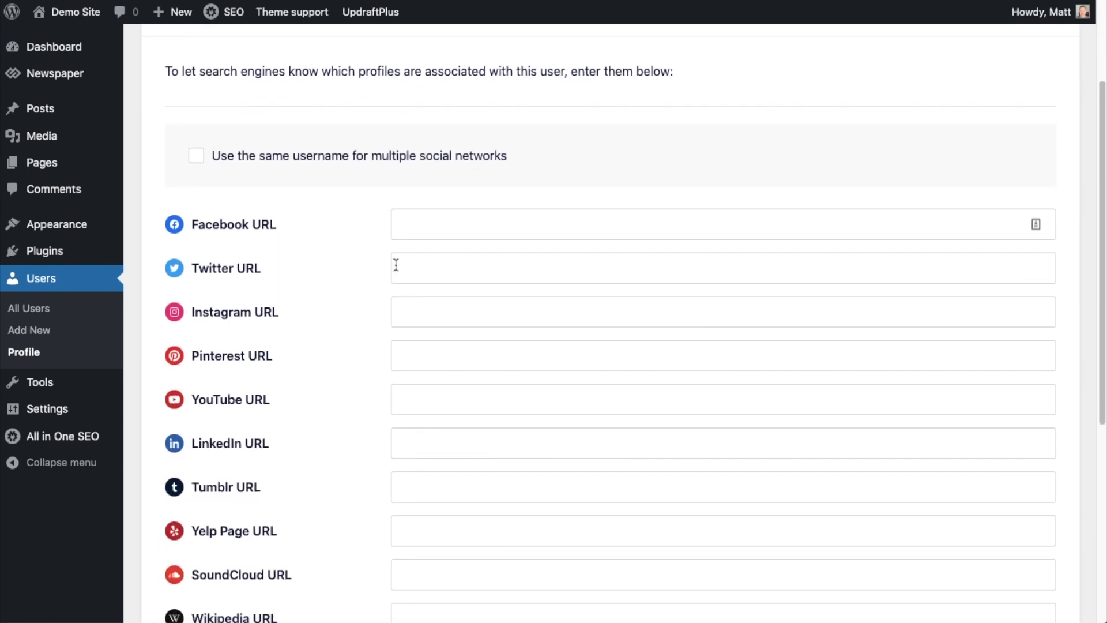
pyautogui.click(423, 227)
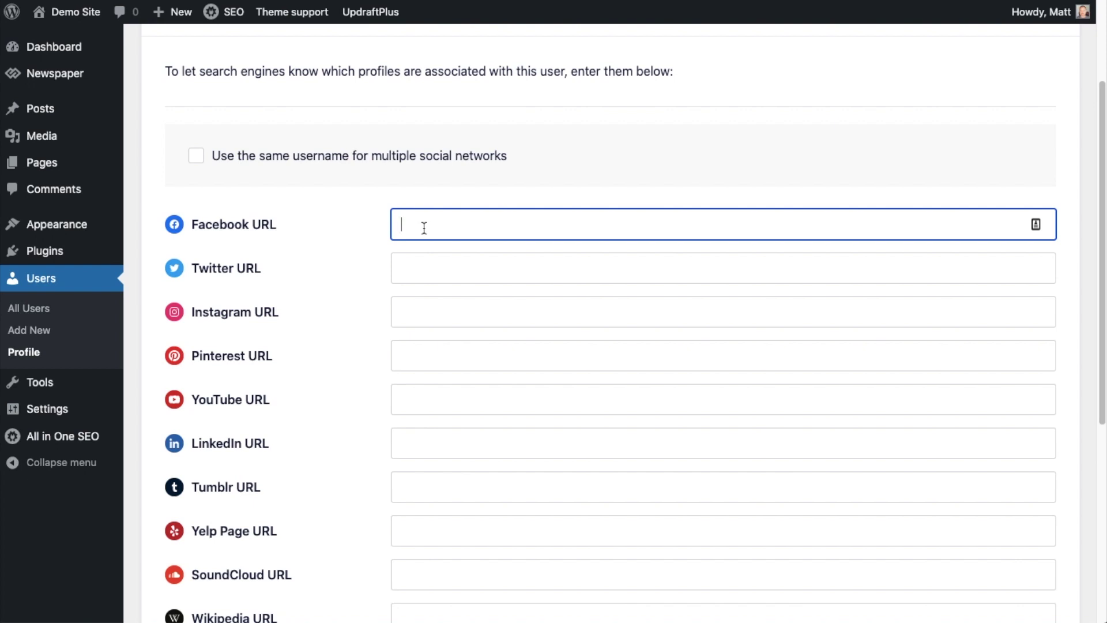
pyautogui.write('https://www.facebook.com/aioseopack/')
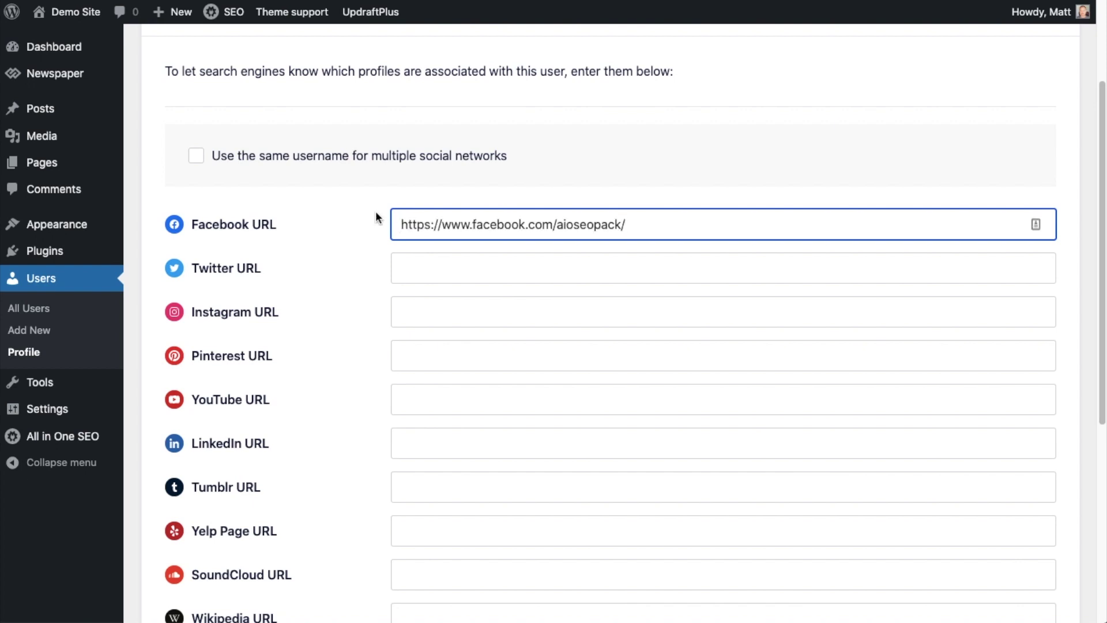
pyautogui.scroll(-10, 377, 218)
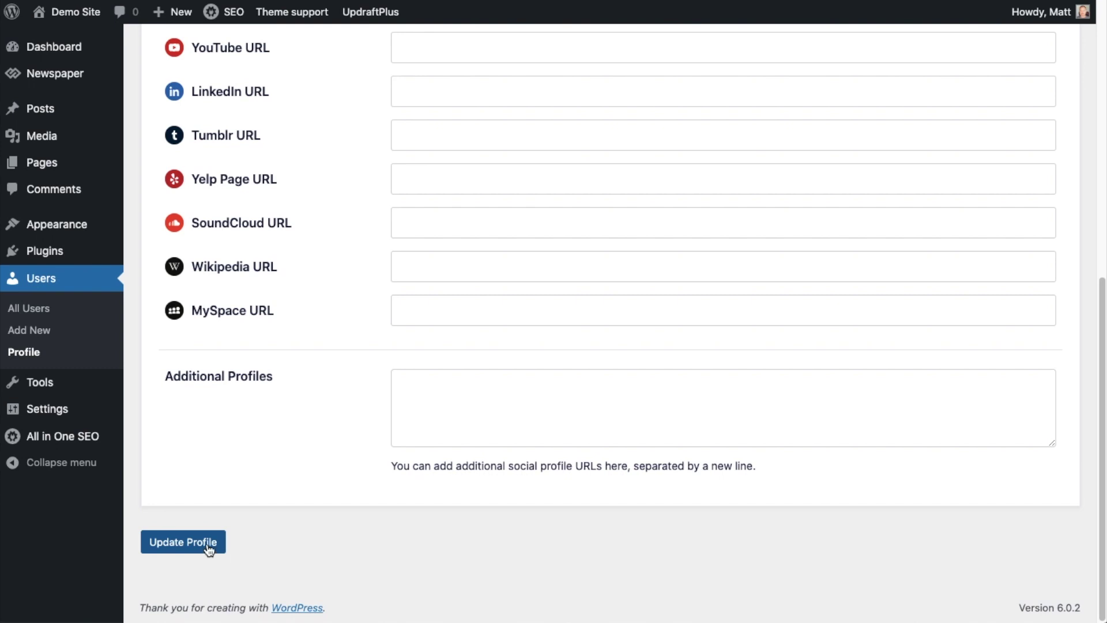
pyautogui.click(208, 544)
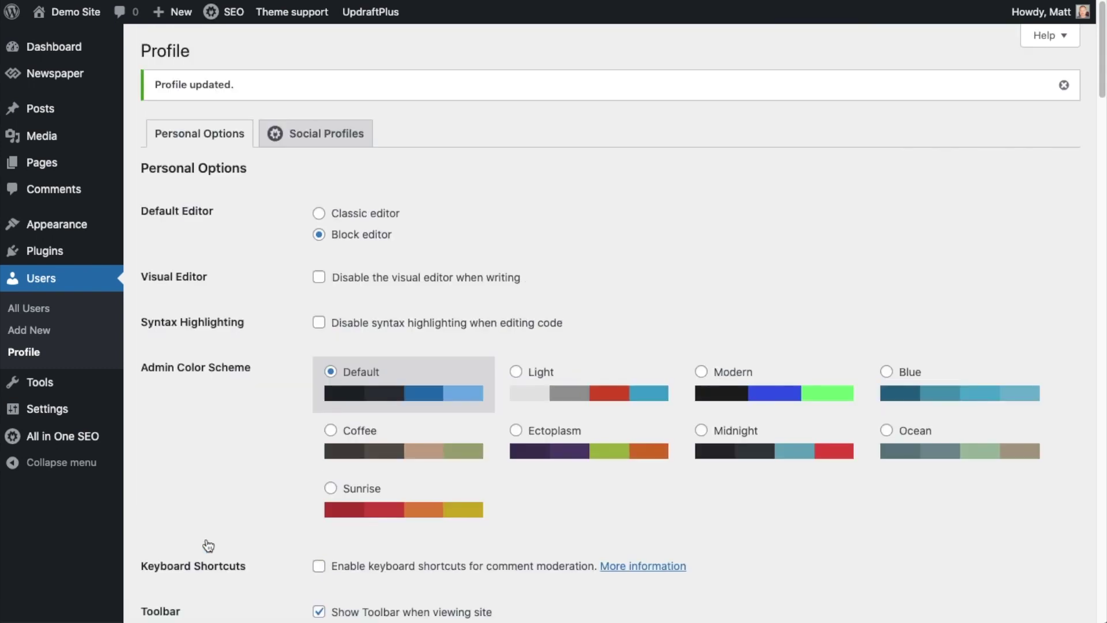
pyautogui.click(343, 137)
# Go to All in One SEO's Social Networks settings and show the Twitter tab.
pyautogui.moveTo(63, 441)
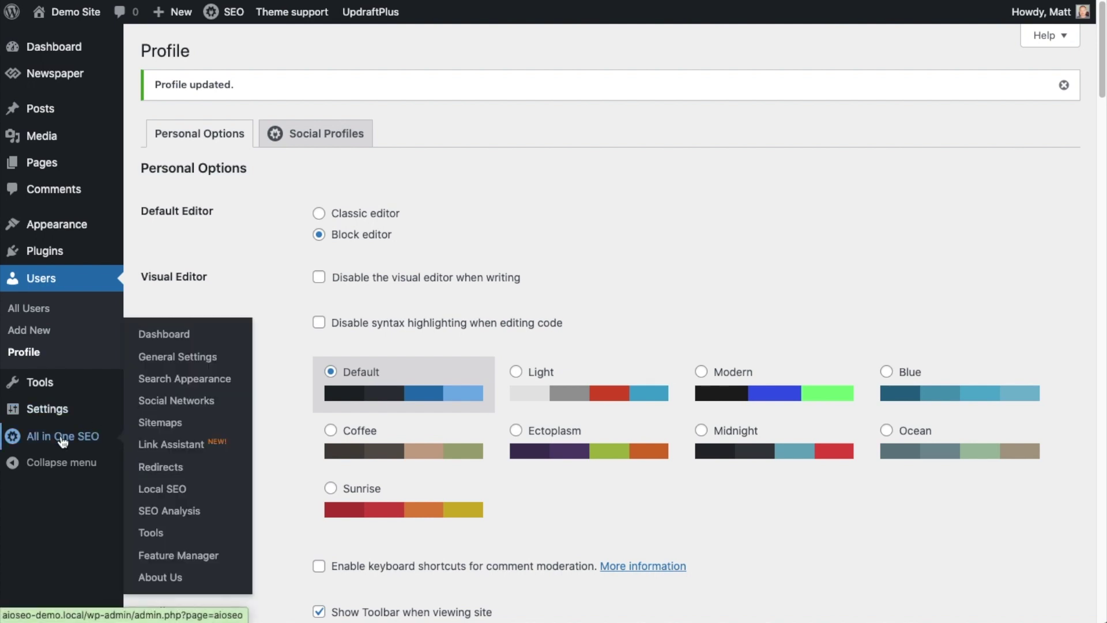
pyautogui.click(192, 408)
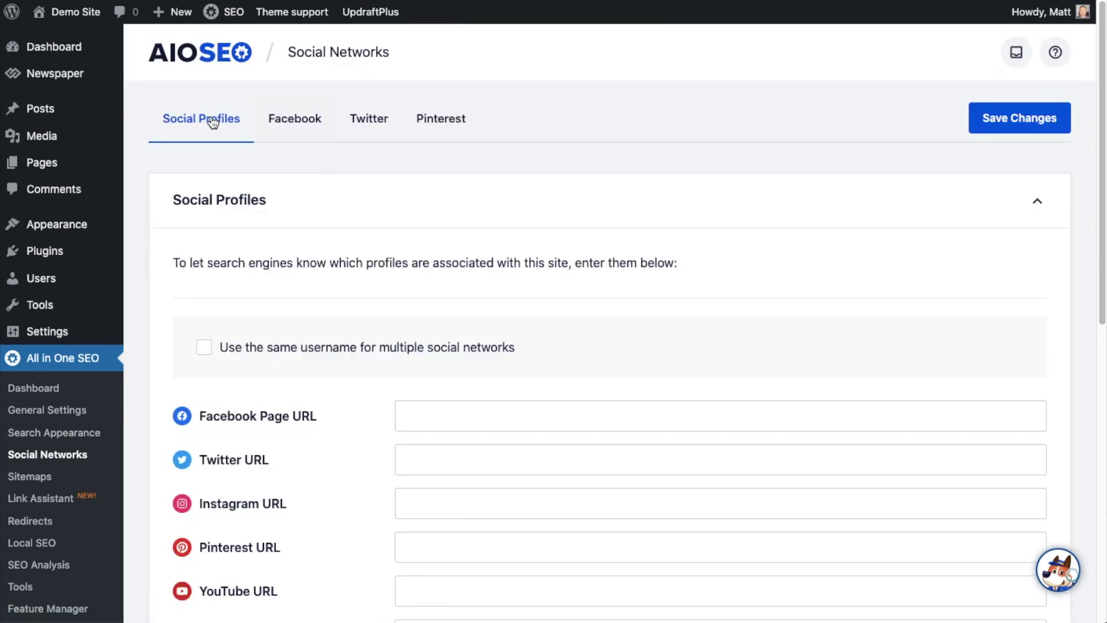
pyautogui.click(359, 124)
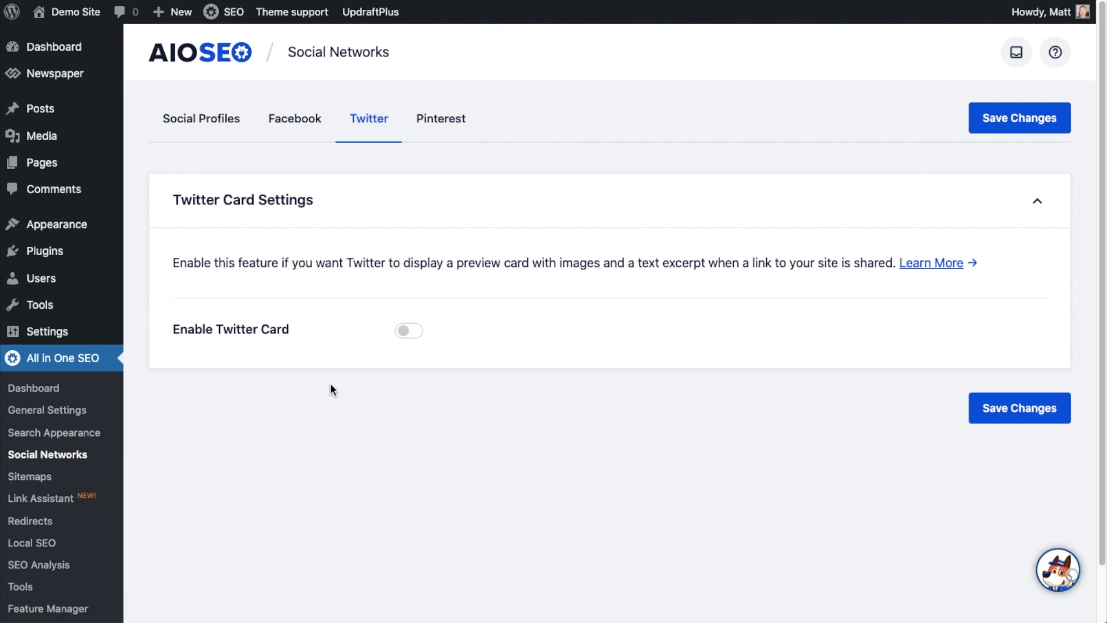
# Enable Twitter Card with Show Twitter Author set to Yes, then save the changes.
pyautogui.click(408, 332)
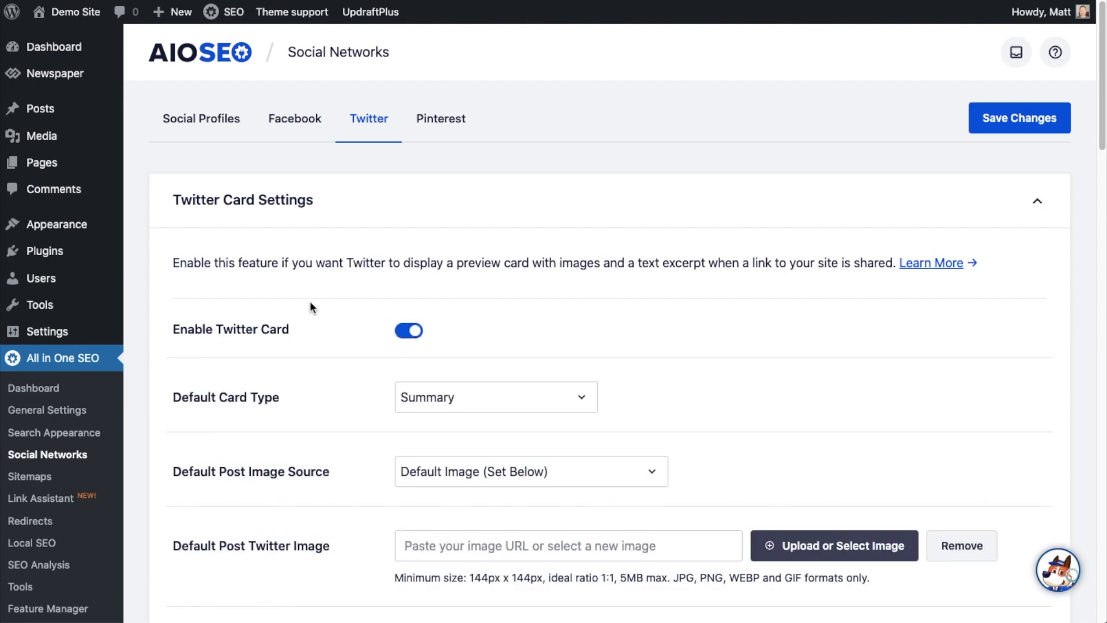
pyautogui.scroll(-5, 310, 303)
pyautogui.scroll(-5, 310, 307)
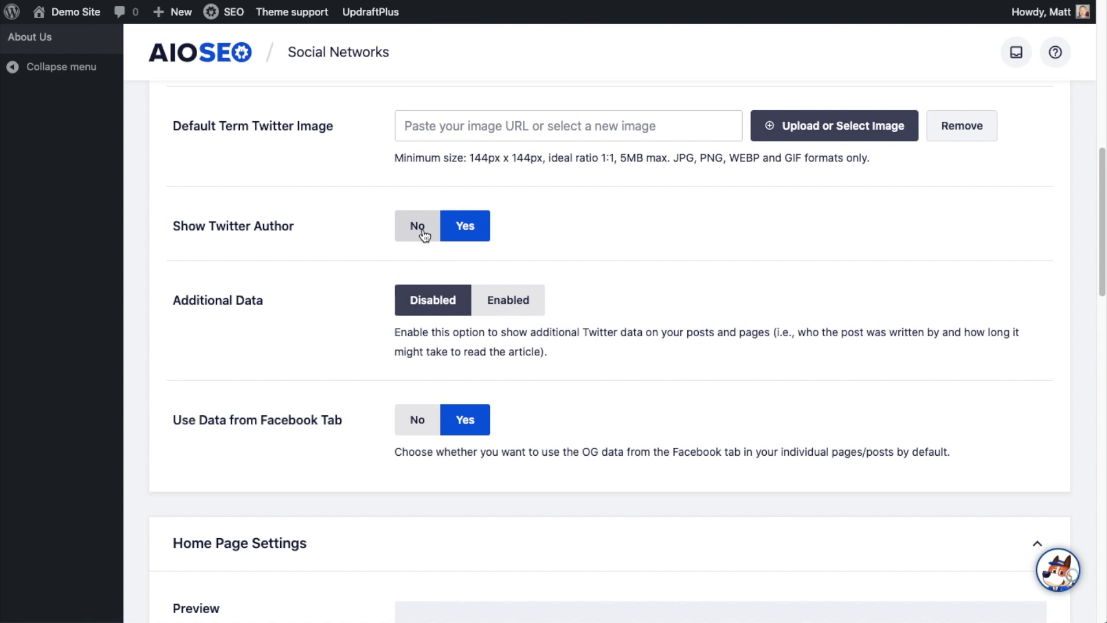
pyautogui.click(420, 229)
pyautogui.click(477, 230)
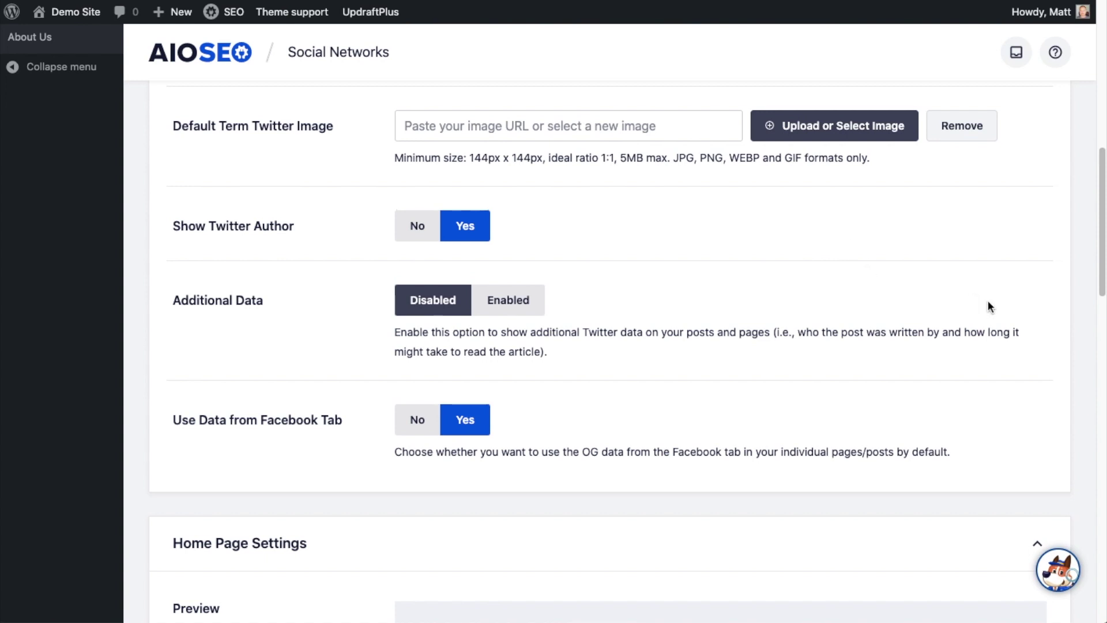
pyautogui.scroll(15, 988, 307)
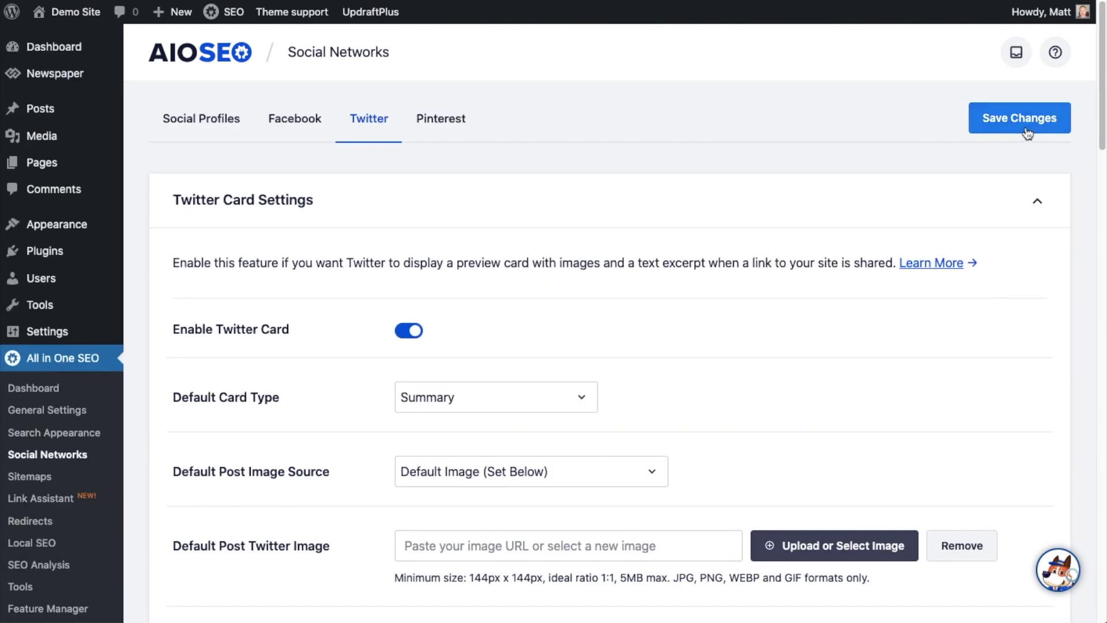
pyautogui.click(1026, 130)
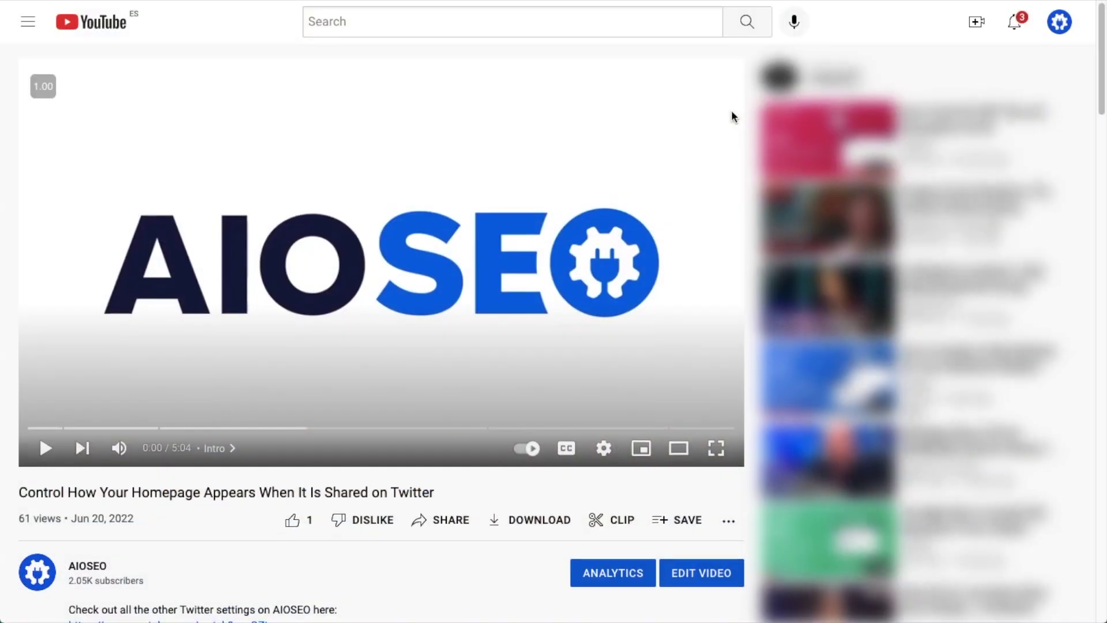
# Expand the video's full description and follow its aioseo.com link.
pyautogui.scroll(-3, 732, 115)
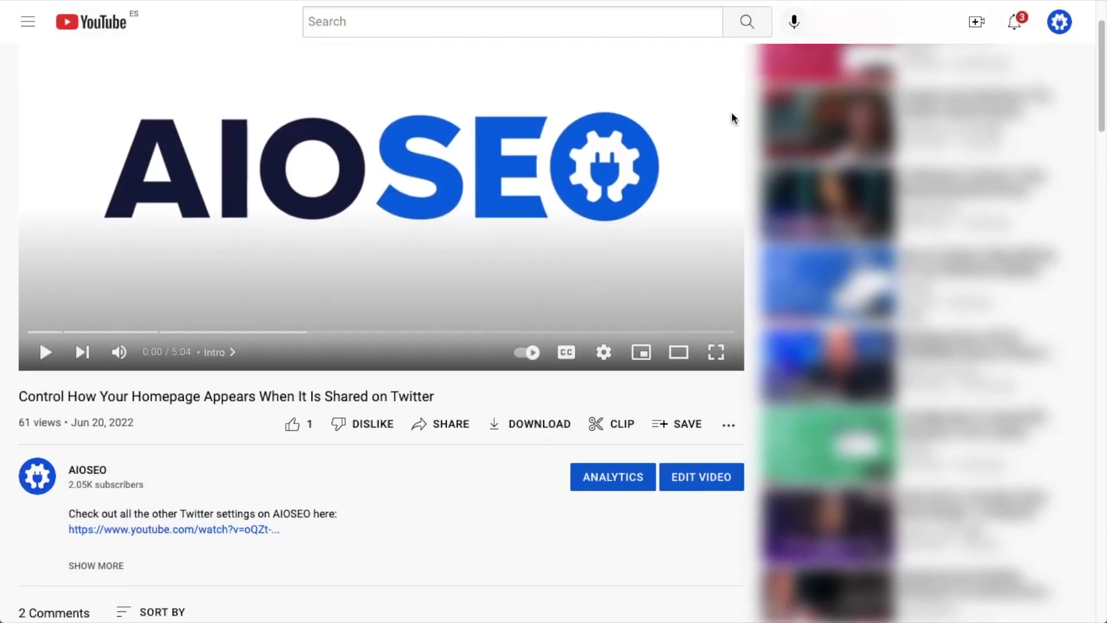
pyautogui.scroll(-3, 732, 116)
pyautogui.click(113, 378)
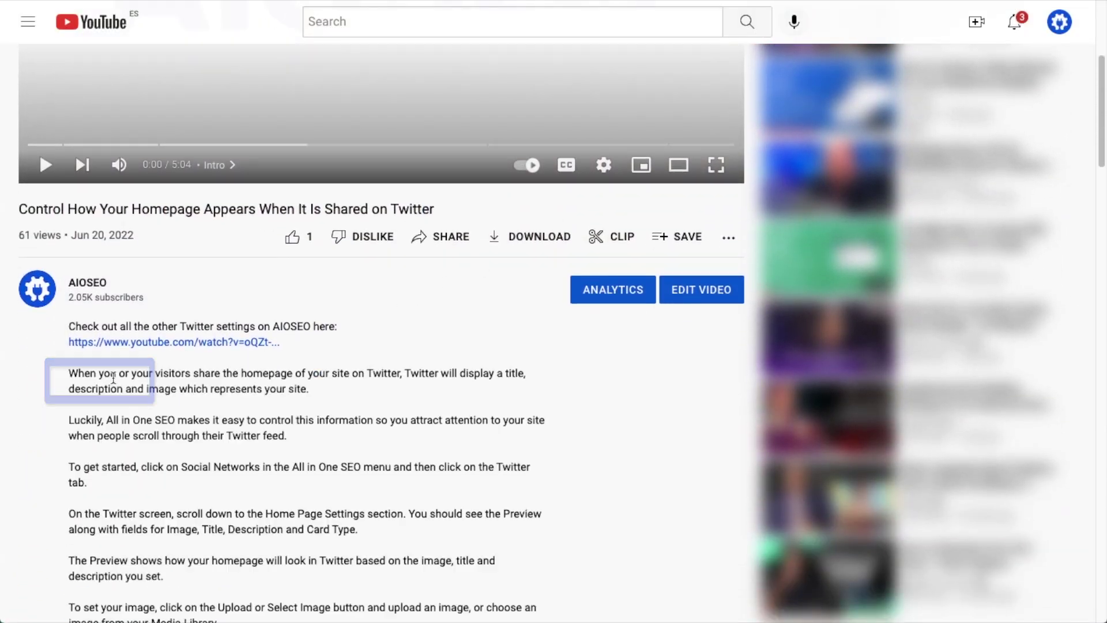
pyautogui.scroll(-5, 609, 363)
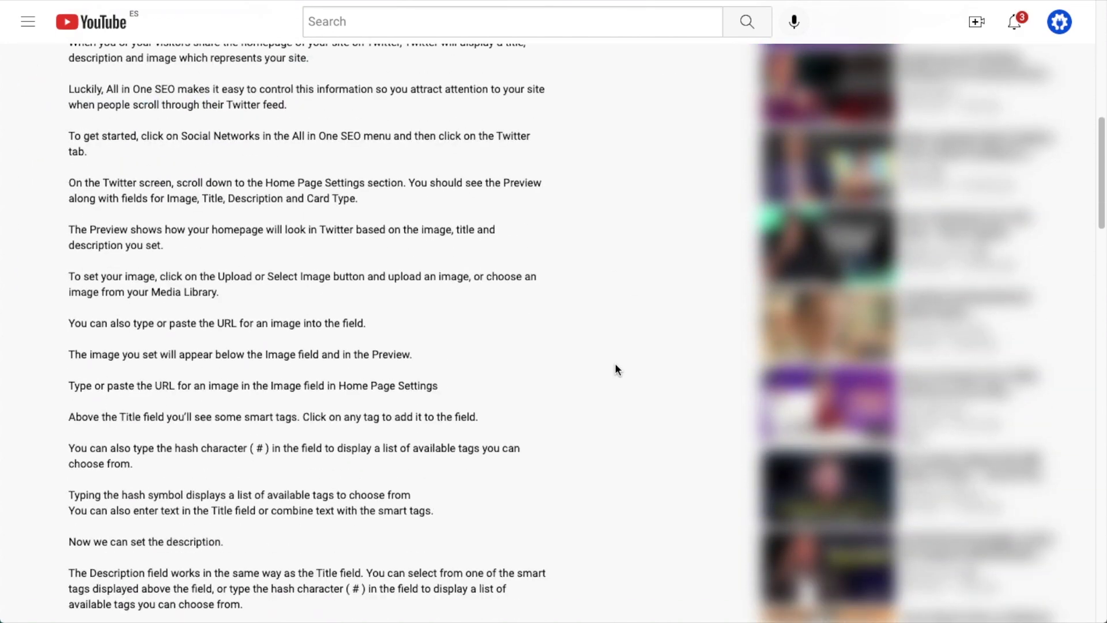
pyautogui.scroll(-18, 616, 366)
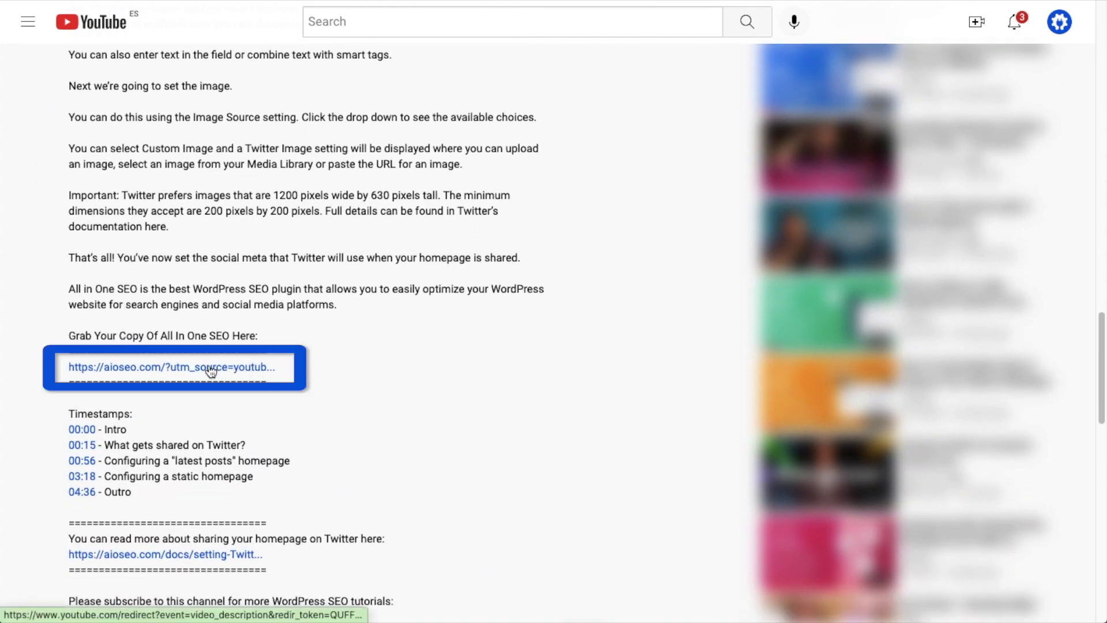
pyautogui.click(211, 370)
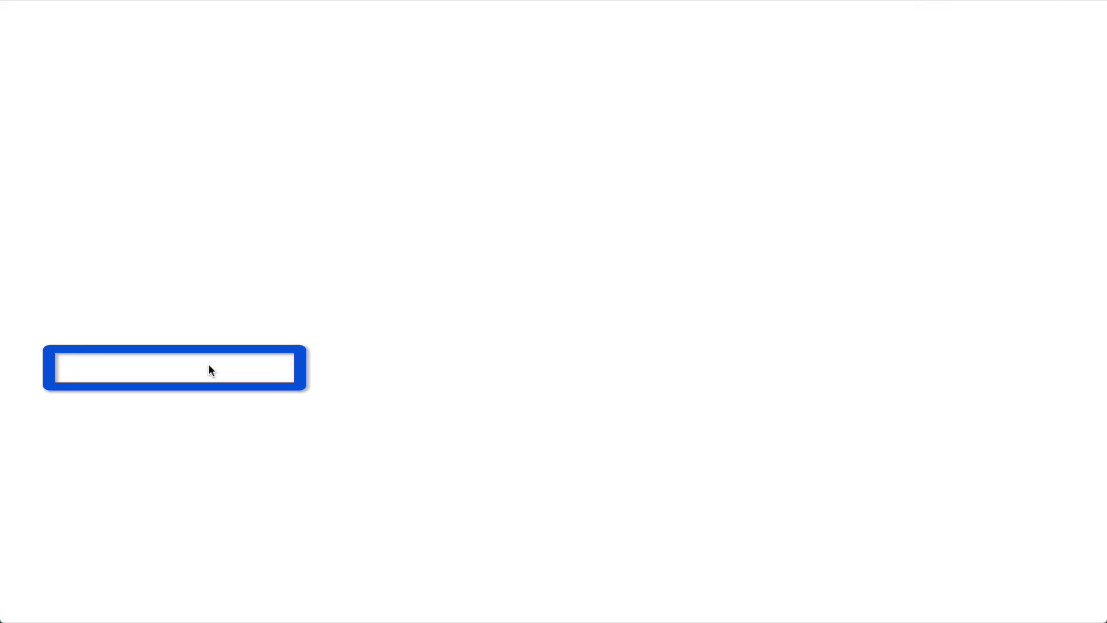